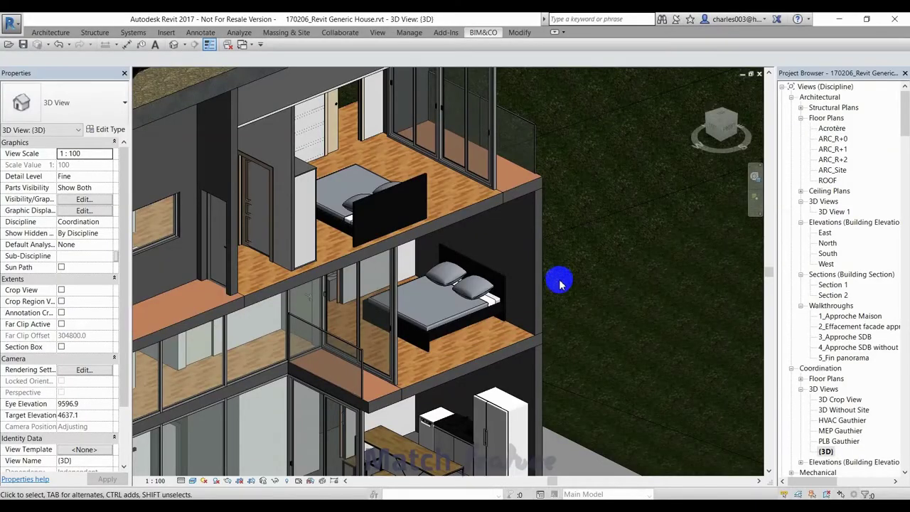
# Step: Start a BIM&CO Match on the double bed with Overall Length ranging 1950–2150
pyautogui.click(443, 327)
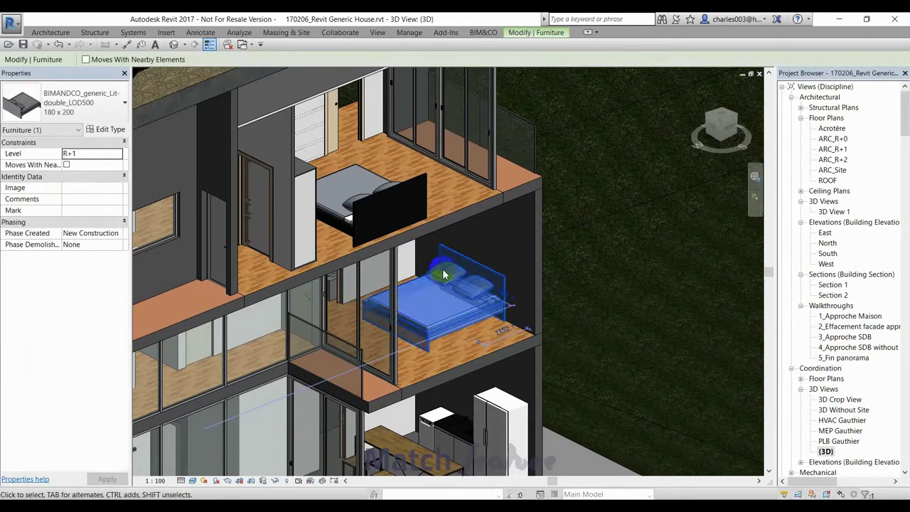
pyautogui.click(484, 33)
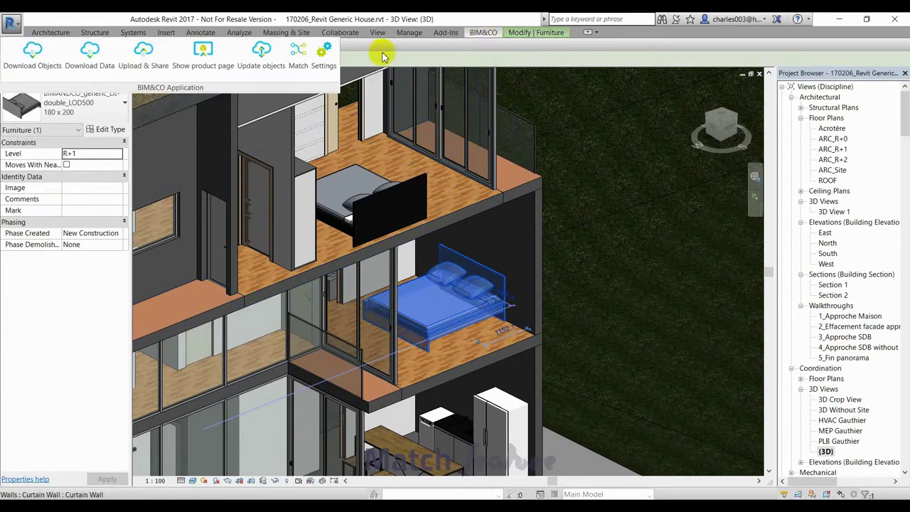
pyautogui.click(304, 67)
pyautogui.click(498, 167)
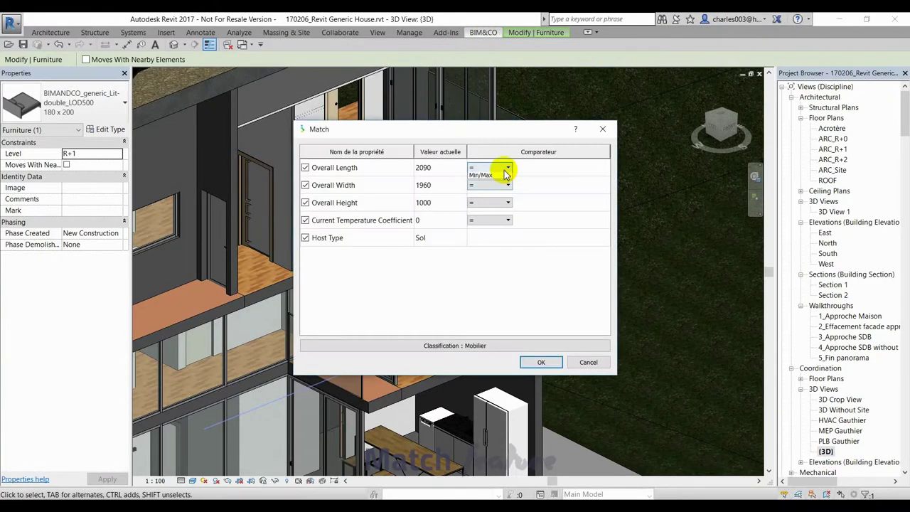
pyautogui.click(491, 199)
pyautogui.moveTo(545, 167); pyautogui.dragTo(520, 167)
pyautogui.write('1950')
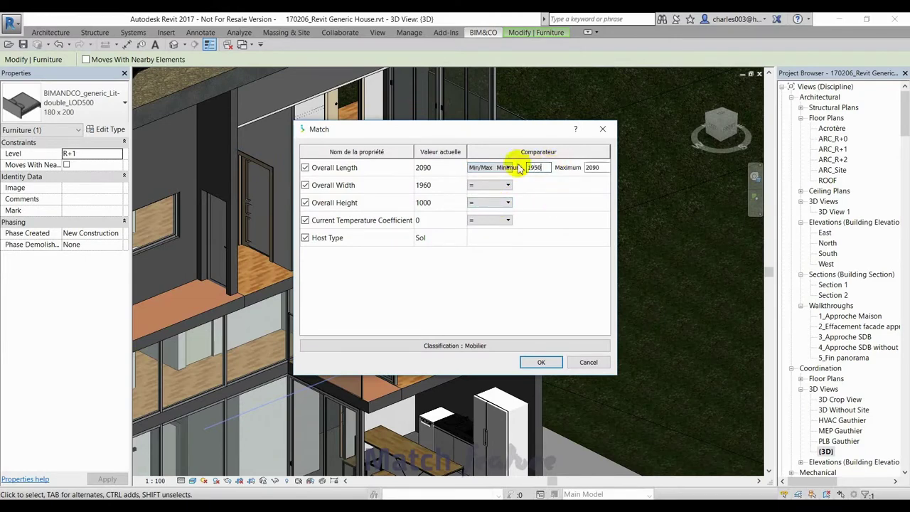
pyautogui.moveTo(597, 168); pyautogui.dragTo(571, 169)
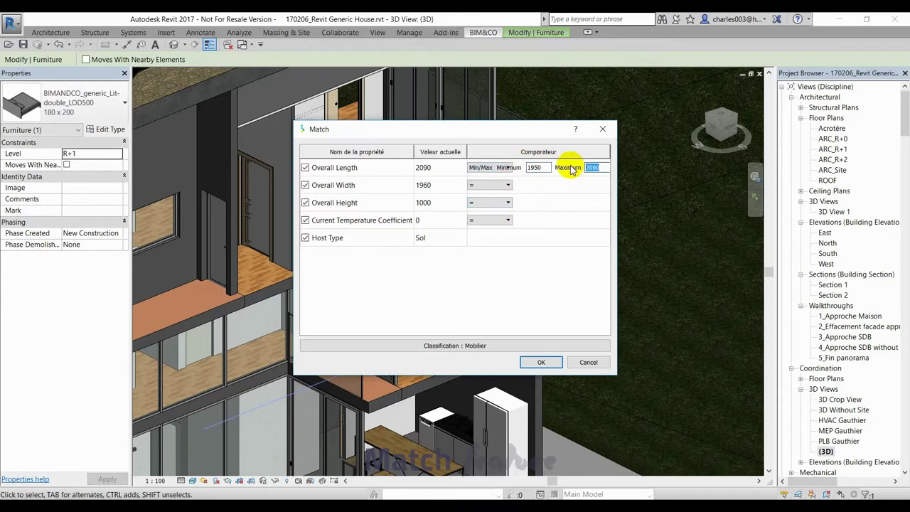
# Step: Set width 1850–2000, height ±40% tolerance, temperature coefficient tolerance, and run the bed search
pyautogui.click(491, 185)
pyautogui.click(491, 199)
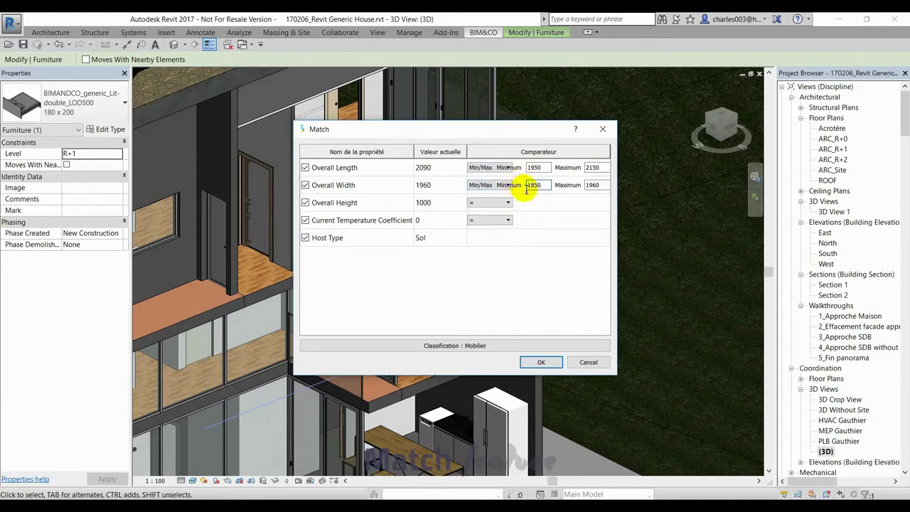
pyautogui.moveTo(598, 184); pyautogui.dragTo(575, 186)
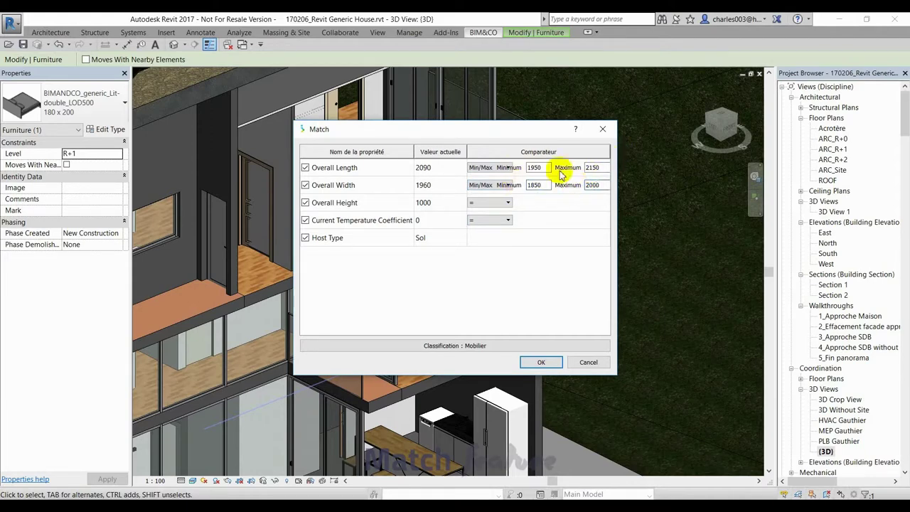
pyautogui.click(491, 202)
pyautogui.click(493, 239)
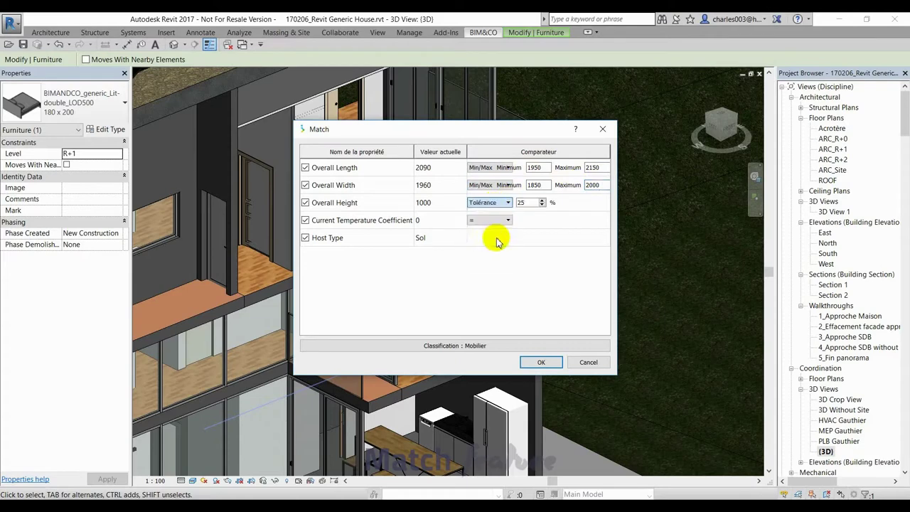
pyautogui.doubleClick(526, 203)
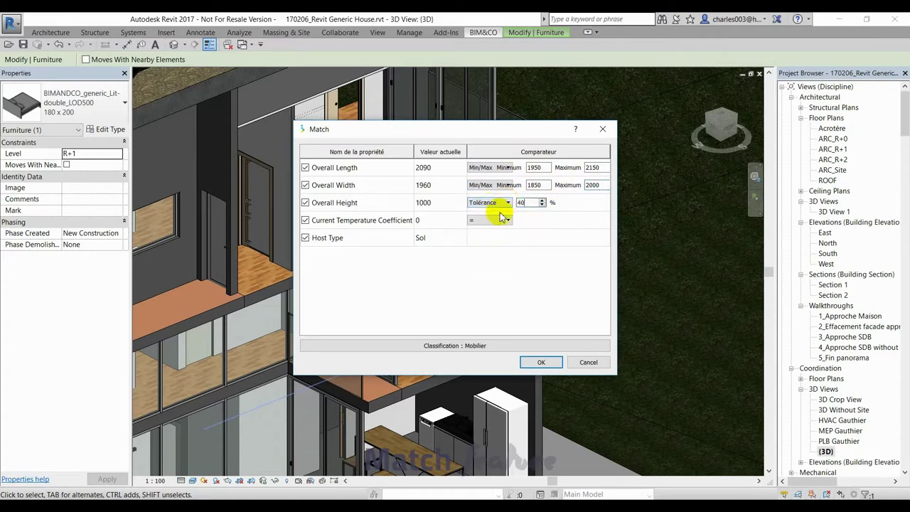
pyautogui.click(502, 220)
pyautogui.click(497, 257)
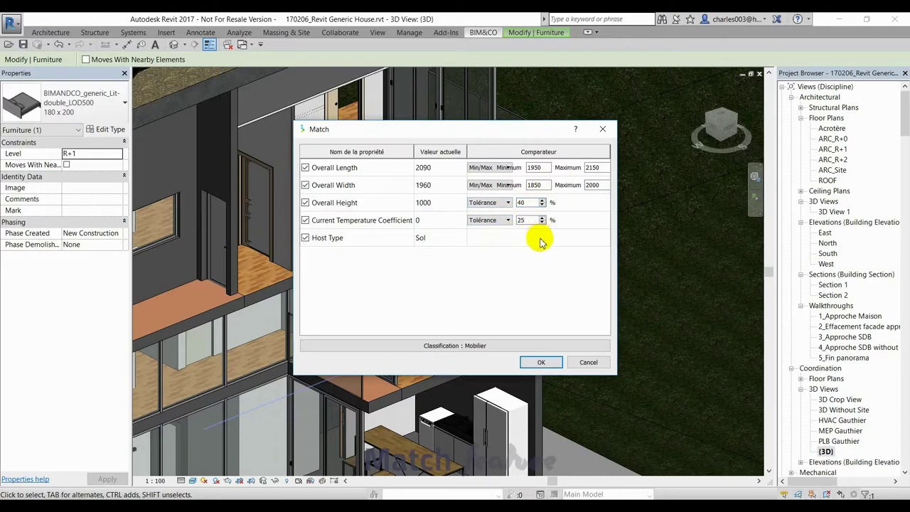
pyautogui.click(540, 362)
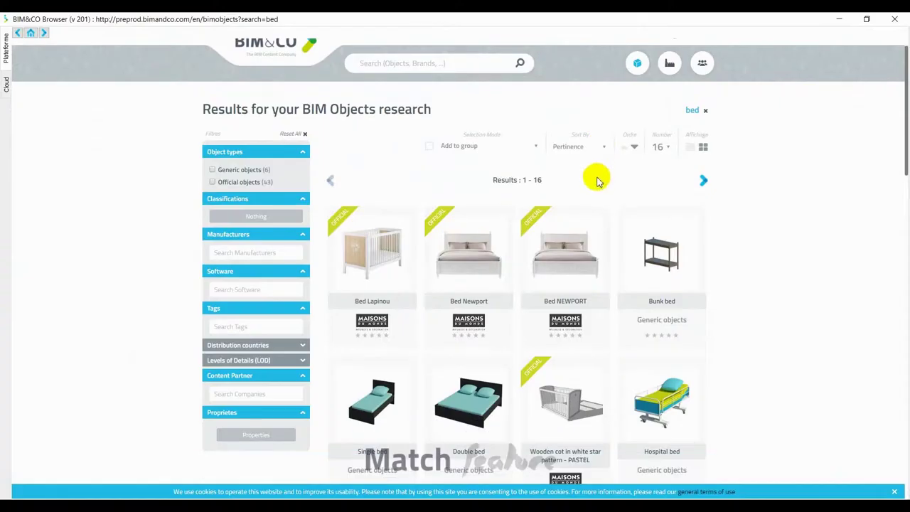
# Step: Open the Bed Newport result and browse its photos, 3D models and documents
pyautogui.click(470, 245)
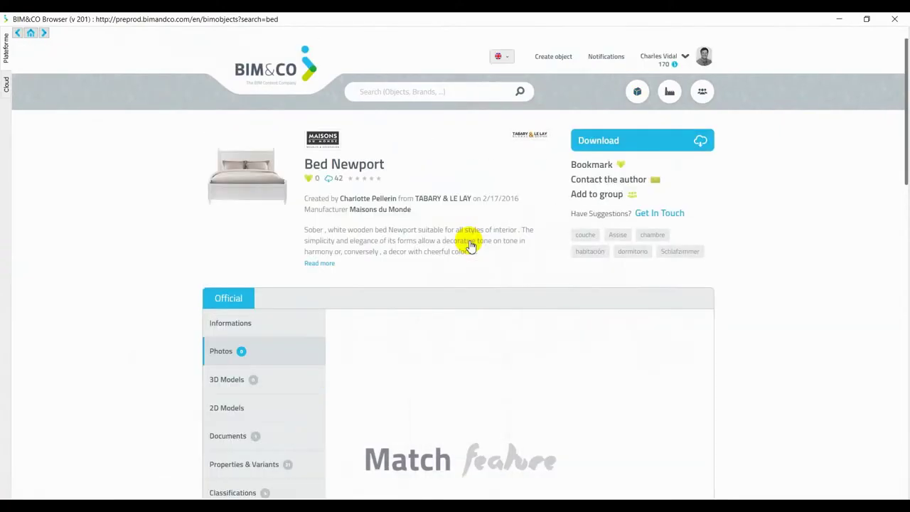
pyautogui.scroll(-1, 756, 269)
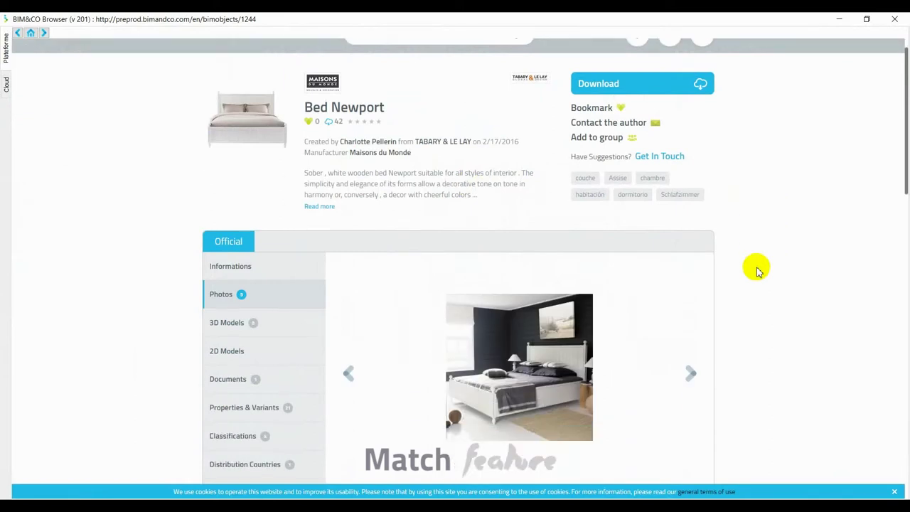
pyautogui.click(691, 346)
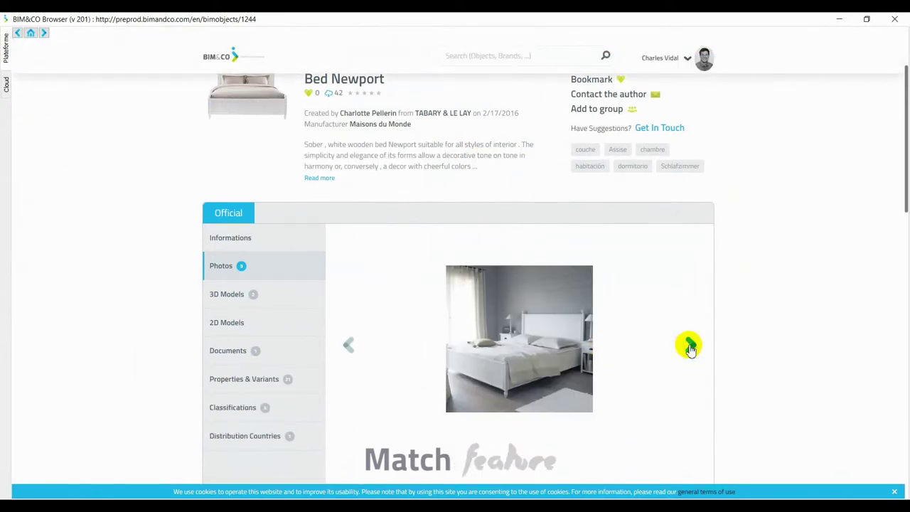
pyautogui.click(690, 346)
pyautogui.click(235, 294)
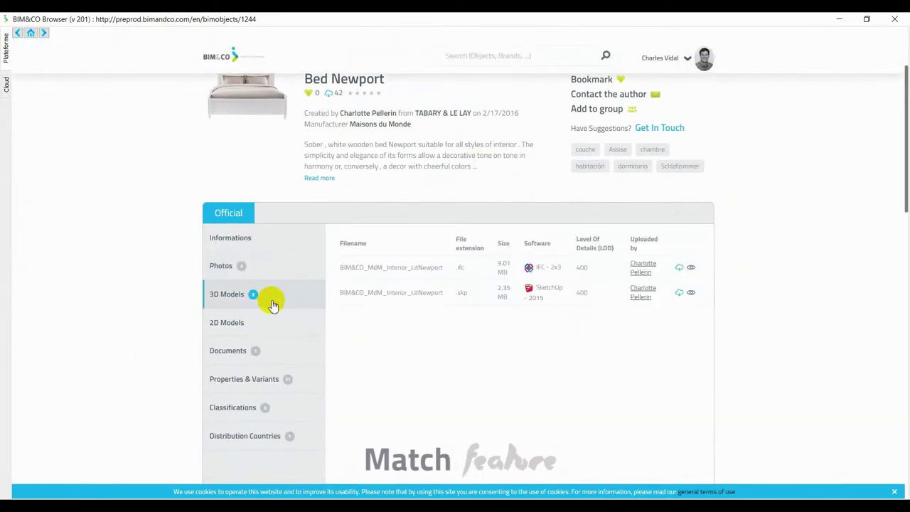
pyautogui.click(263, 353)
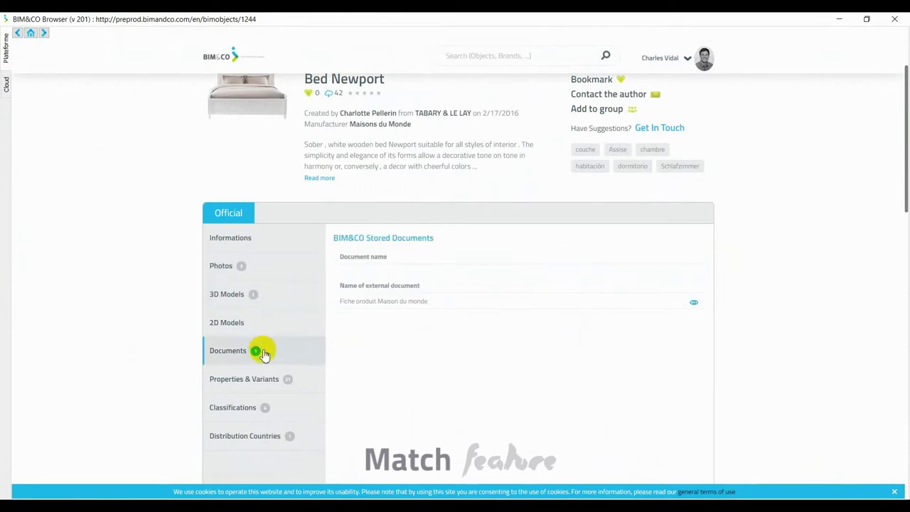
# Step: Review Bed Newport's Conception, Dimensions, Electrical and Material properties, classifications and distribution countries
pyautogui.click(260, 380)
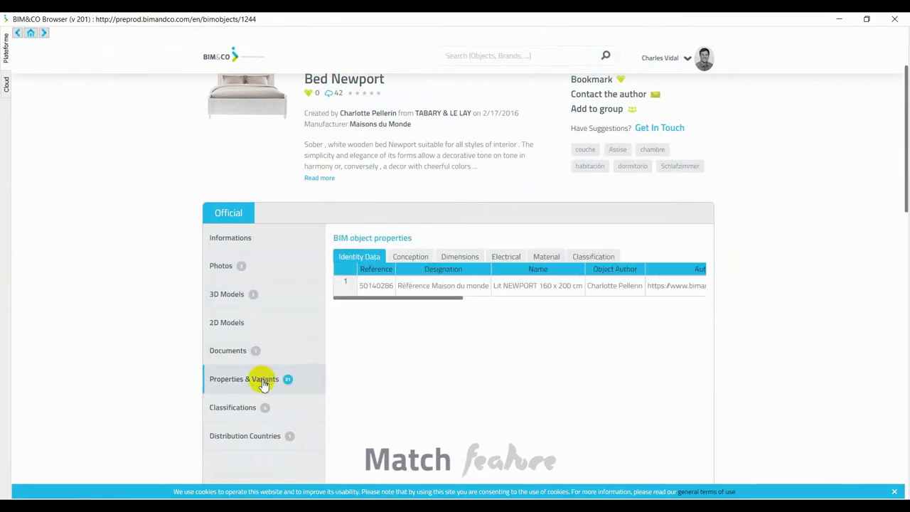
pyautogui.click(418, 256)
pyautogui.click(461, 257)
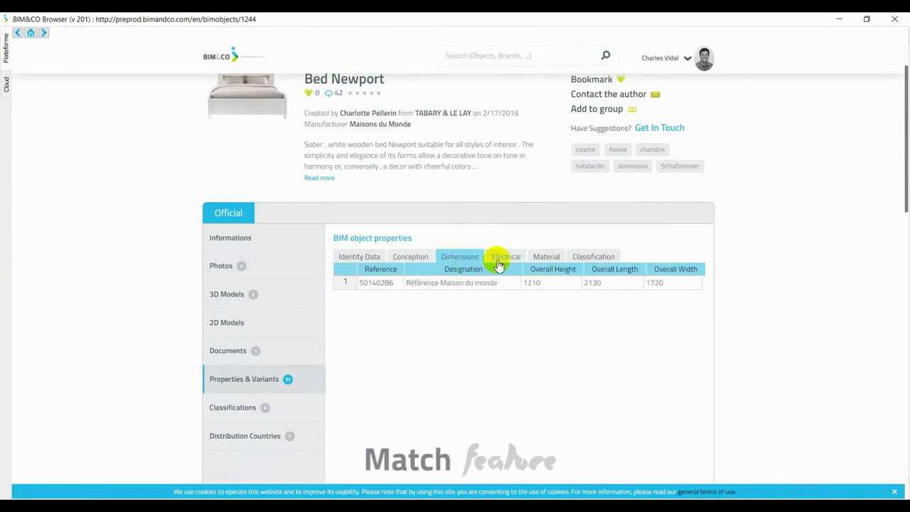
pyautogui.click(504, 256)
pyautogui.click(549, 258)
pyautogui.click(581, 258)
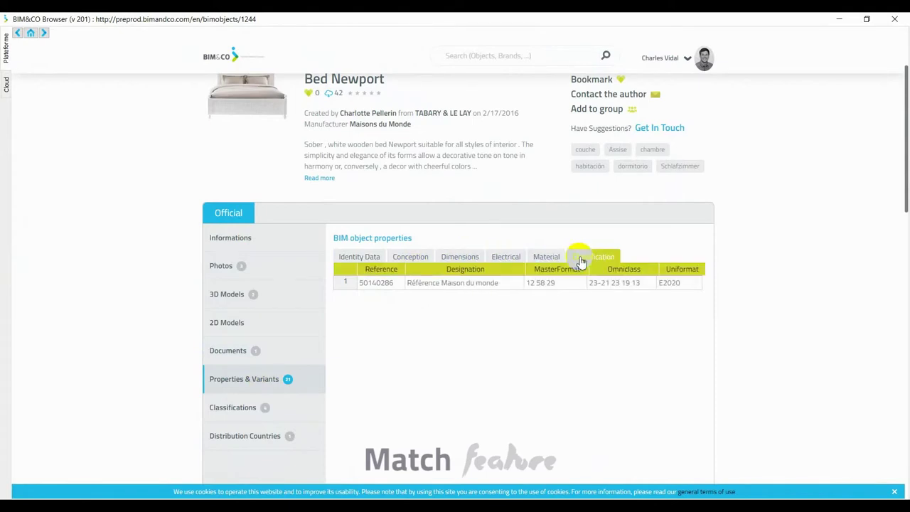
pyautogui.click(250, 409)
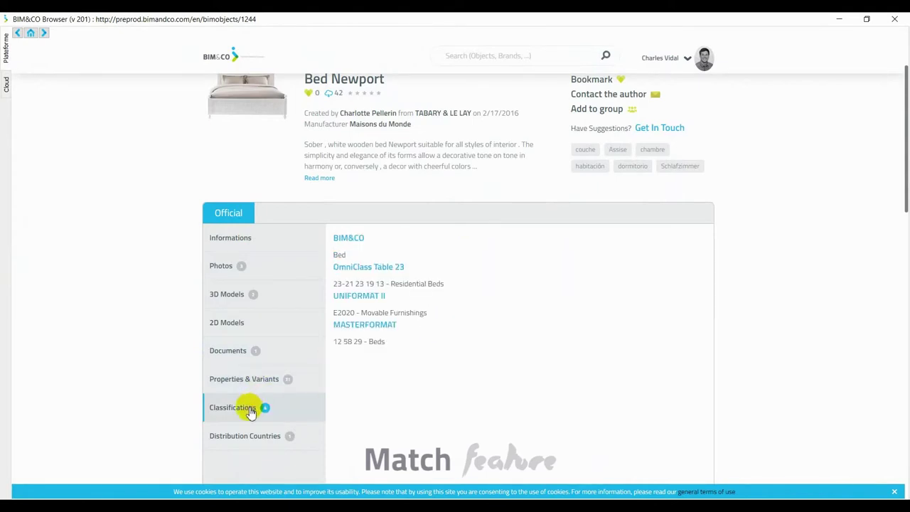
pyautogui.click(247, 436)
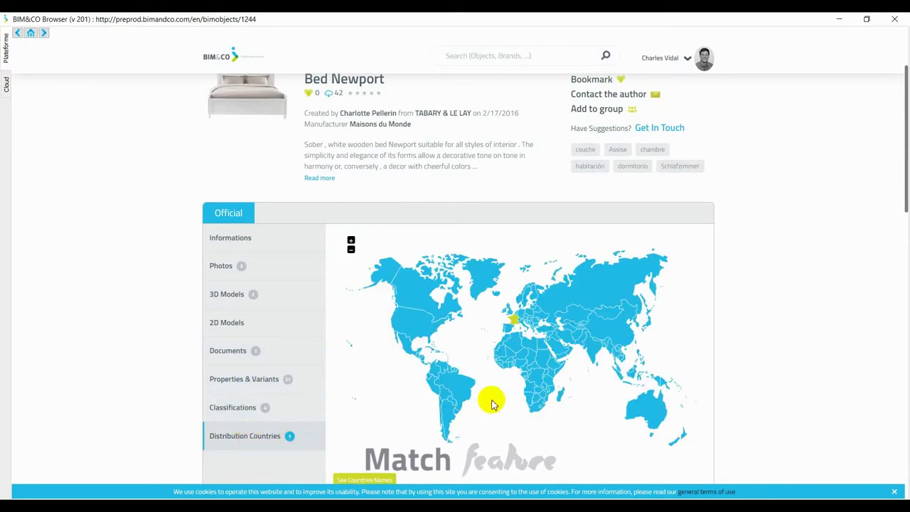
pyautogui.scroll(2, 679, 337)
pyautogui.scroll(1, 688, 335)
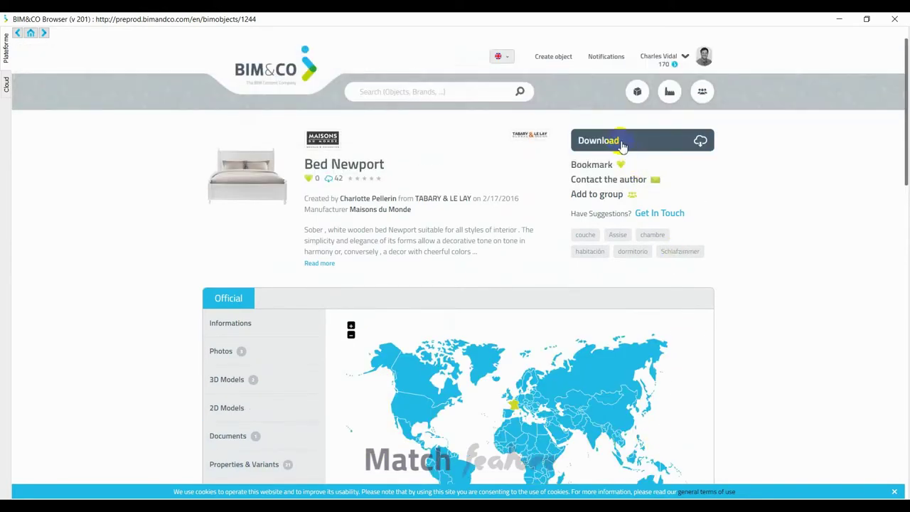
# Step: Open Bed Newport's download options and advance to the property selection step
pyautogui.click(623, 145)
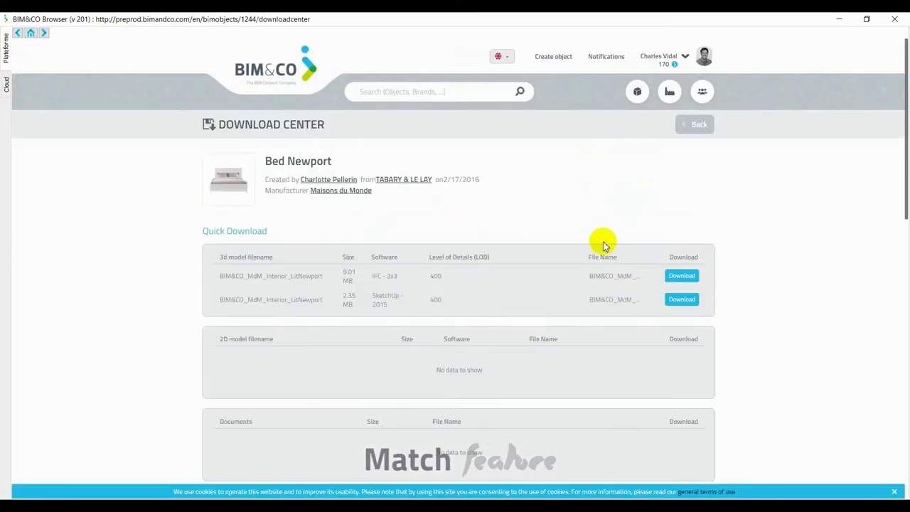
pyautogui.scroll(-2, 608, 257)
pyautogui.scroll(-3, 608, 270)
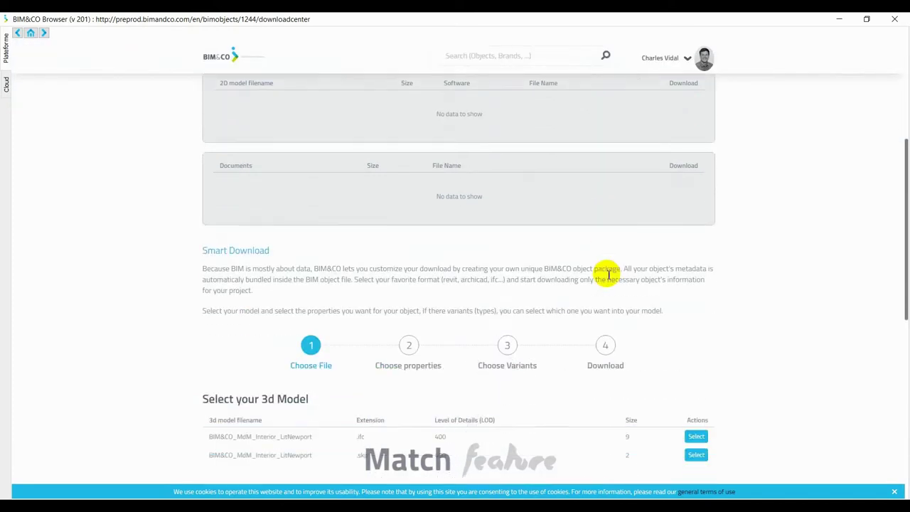
pyautogui.scroll(-1, 608, 281)
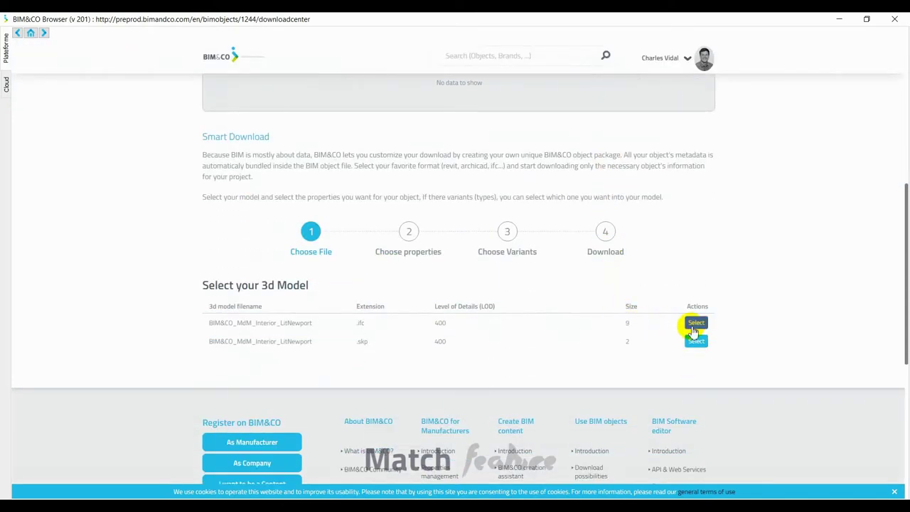
pyautogui.click(696, 324)
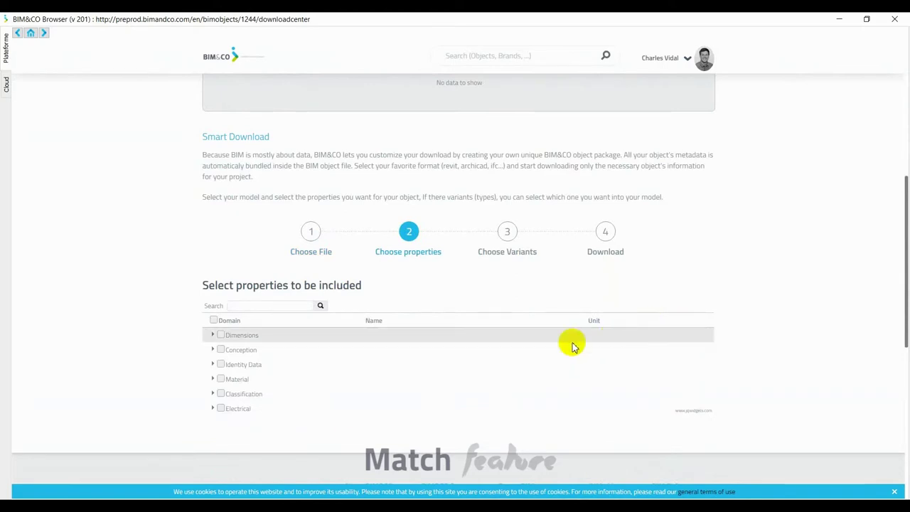
# Step: Include the Dimensions, Conception and Identity Data property groups in the Smart Download
pyautogui.click(212, 335)
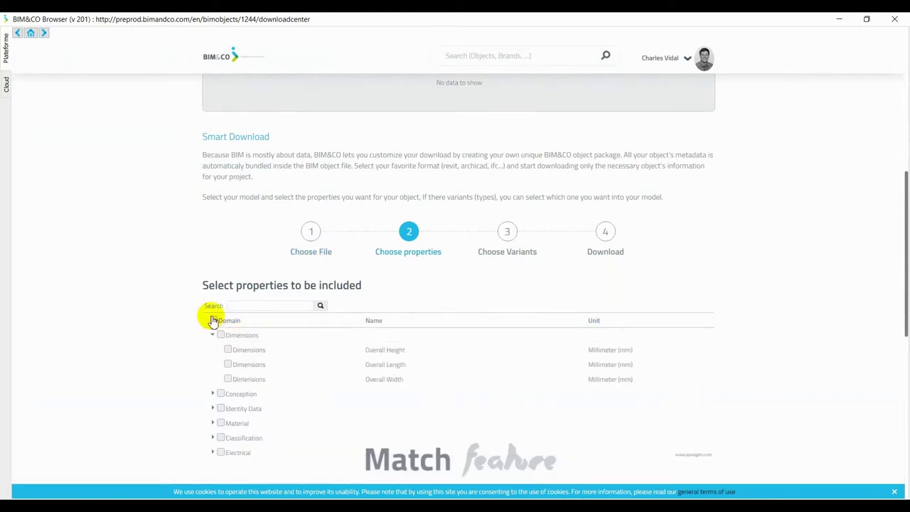
pyautogui.click(221, 335)
pyautogui.click(213, 394)
pyautogui.scroll(-1, 215, 396)
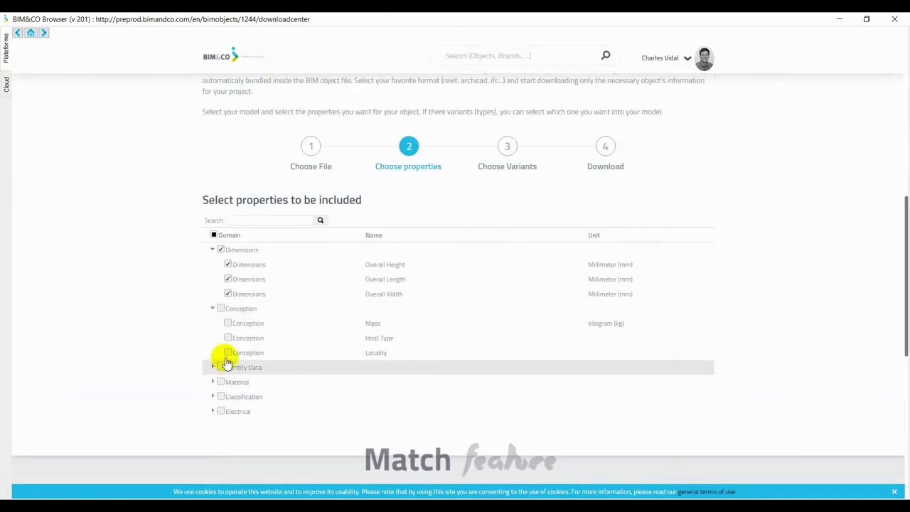
pyautogui.click(220, 308)
pyautogui.click(212, 367)
pyautogui.scroll(-1, 218, 374)
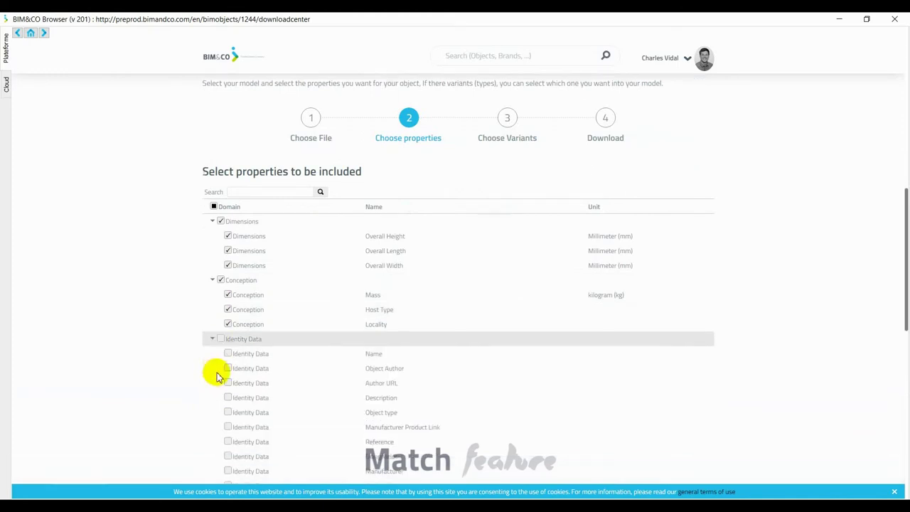
pyautogui.click(220, 339)
pyautogui.scroll(-2, 238, 355)
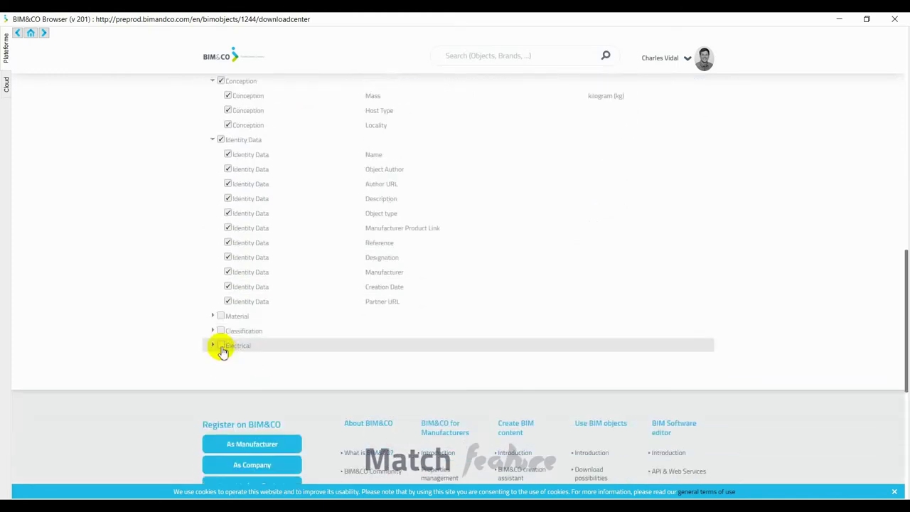
# Step: Add the Classification and Material properties, then proceed through variants to the download
pyautogui.click(212, 347)
pyautogui.click(220, 331)
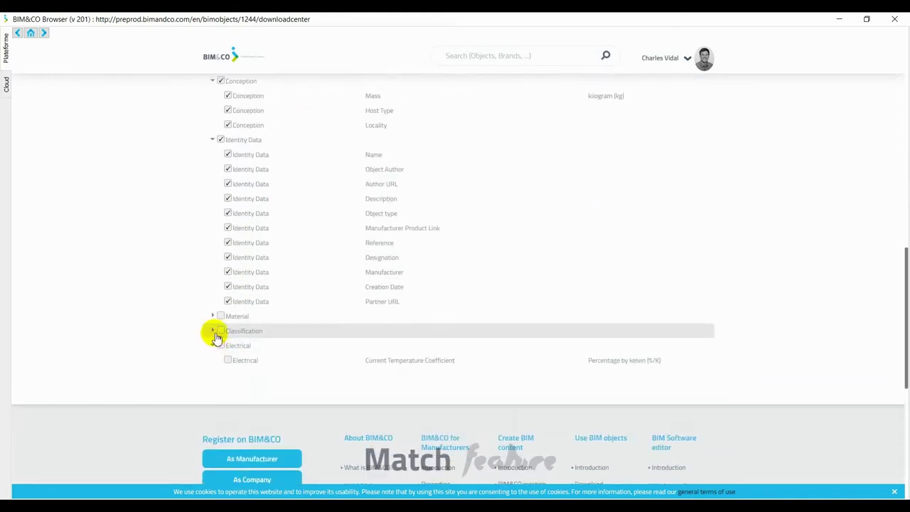
pyautogui.click(221, 316)
pyautogui.scroll(2, 528, 306)
pyautogui.scroll(3, 528, 306)
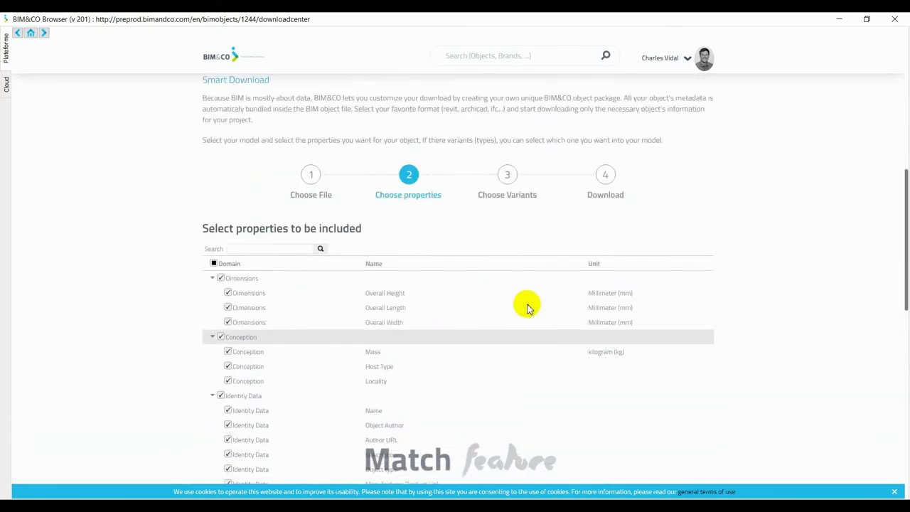
pyautogui.scroll(1, 527, 304)
pyautogui.click(508, 253)
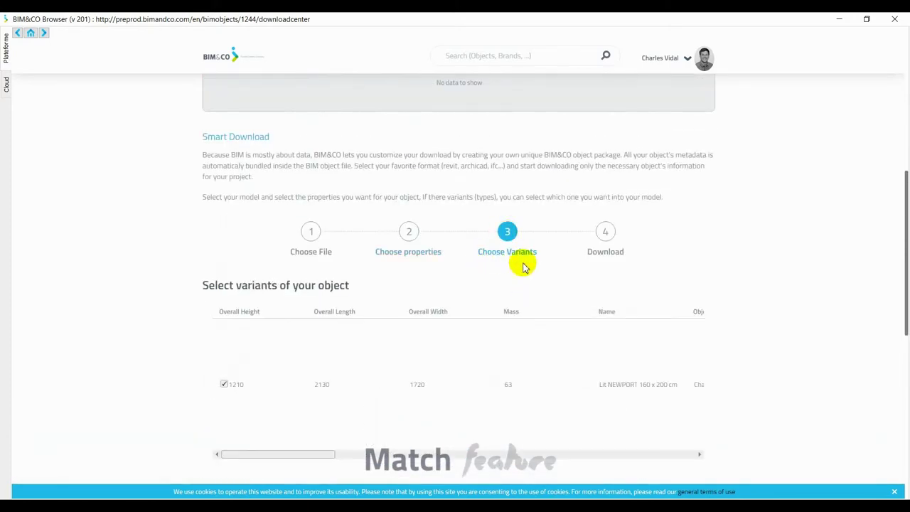
pyautogui.click(604, 236)
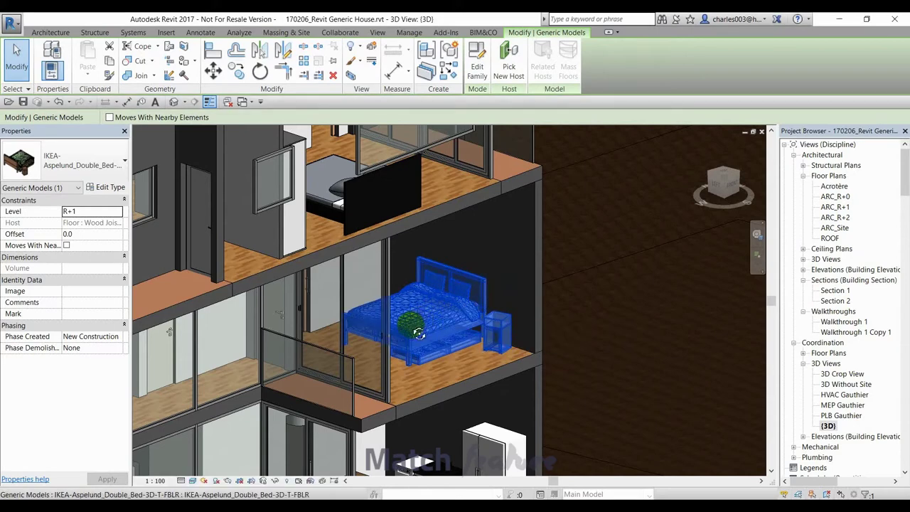
# Step: Deselect the bed by clicking empty space in the Revit 3D view
pyautogui.click(560, 312)
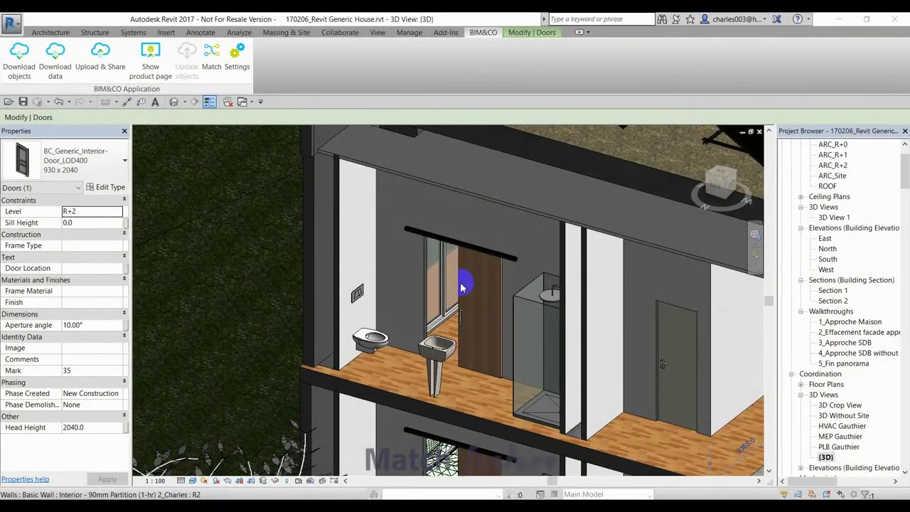
# Step: Start a BIM&CO Match on the bathroom sliding door with Overall Width ranging 950–1050
pyautogui.click(463, 288)
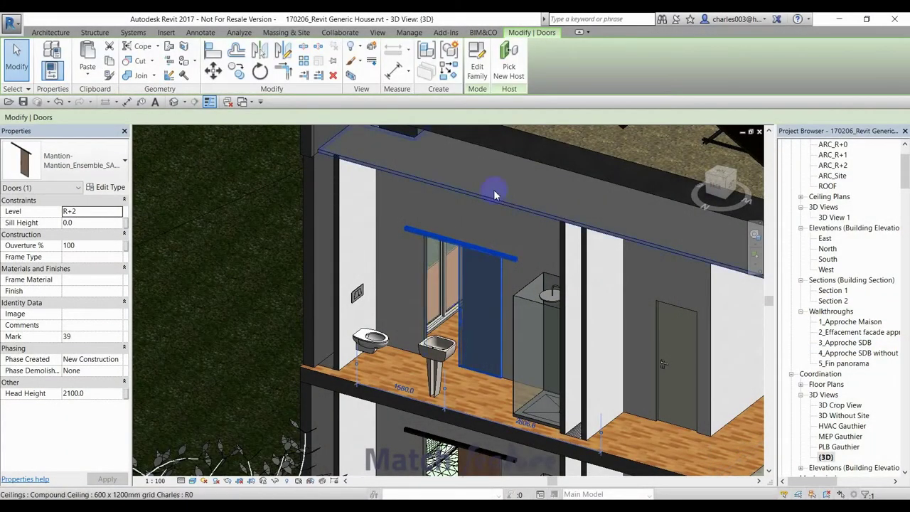
pyautogui.click(482, 32)
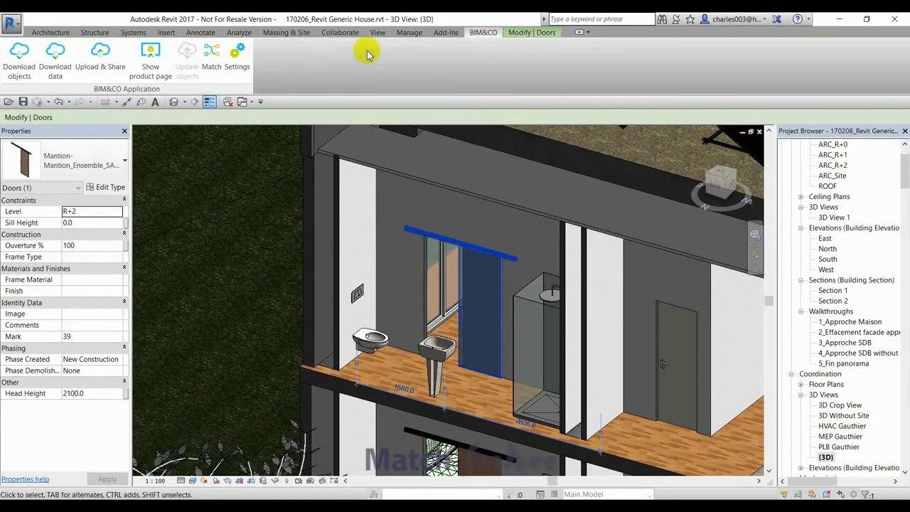
pyautogui.click(215, 66)
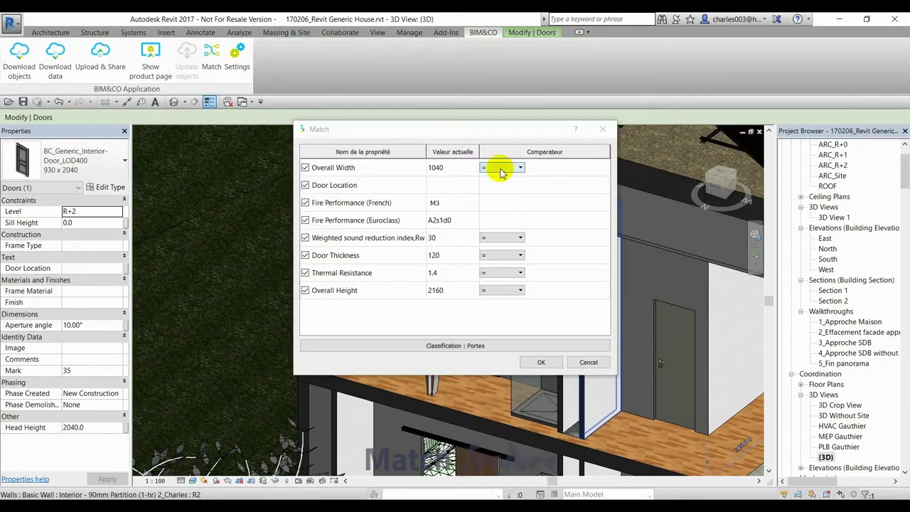
pyautogui.click(505, 167)
pyautogui.click(505, 207)
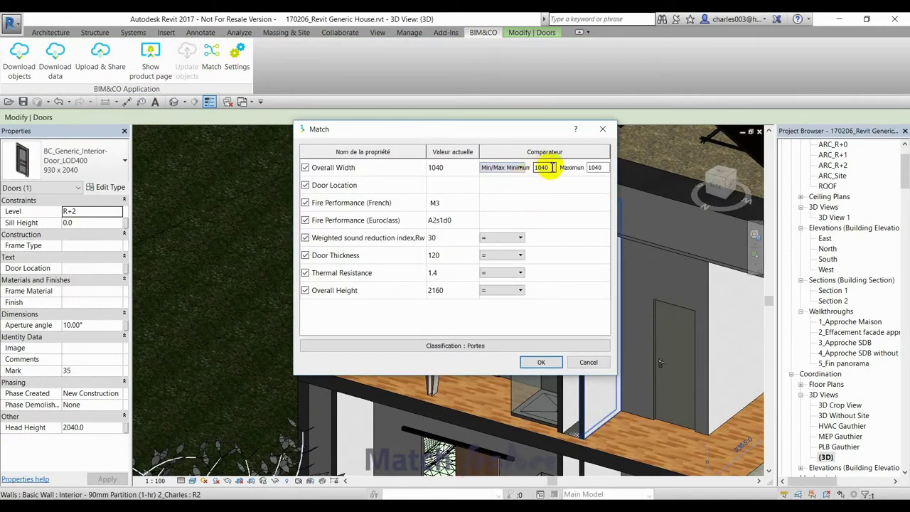
pyautogui.write('0')
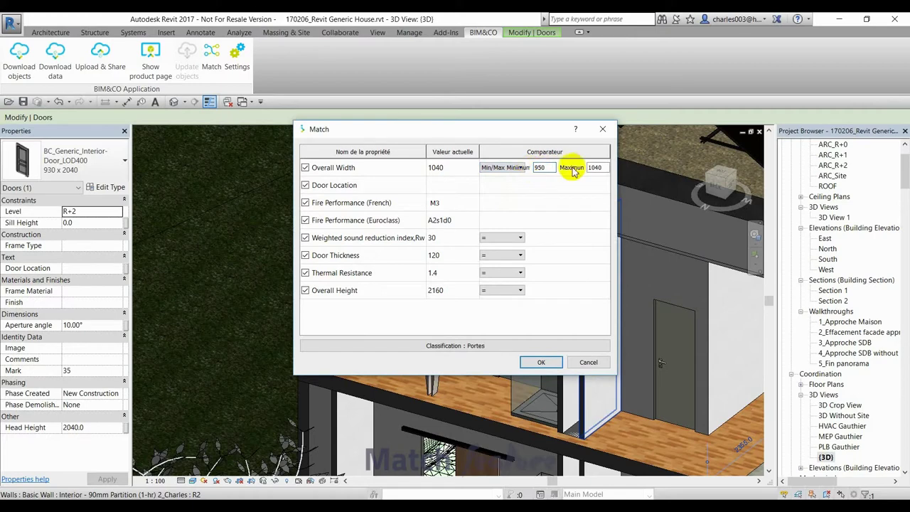
pyautogui.doubleClick(596, 168)
pyautogui.write('1050')
# Step: Set sound reduction and thermal resistance to 20% tolerance, and door thickness to ≤120
pyautogui.click(518, 237)
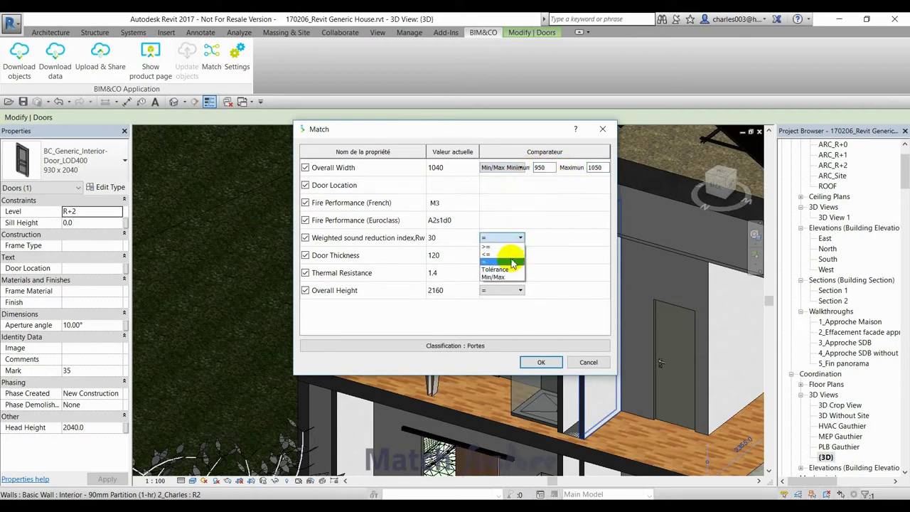
pyautogui.click(509, 265)
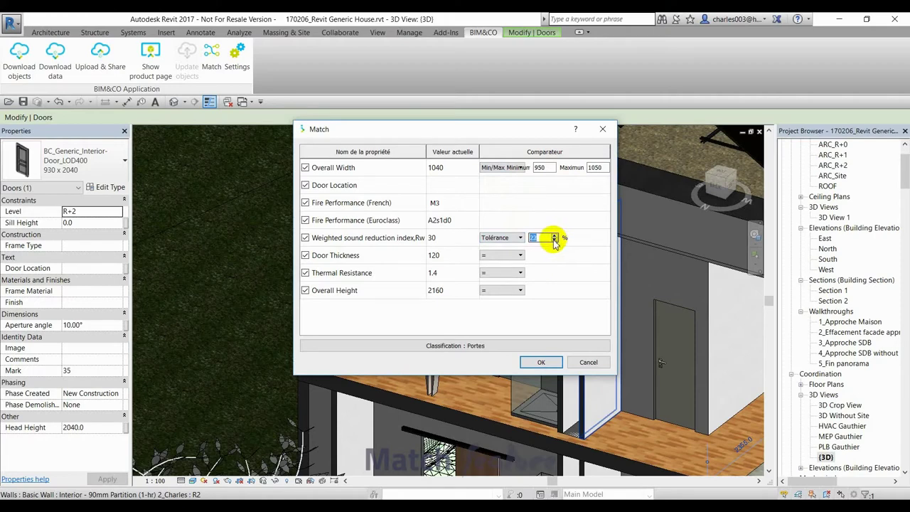
pyautogui.click(522, 257)
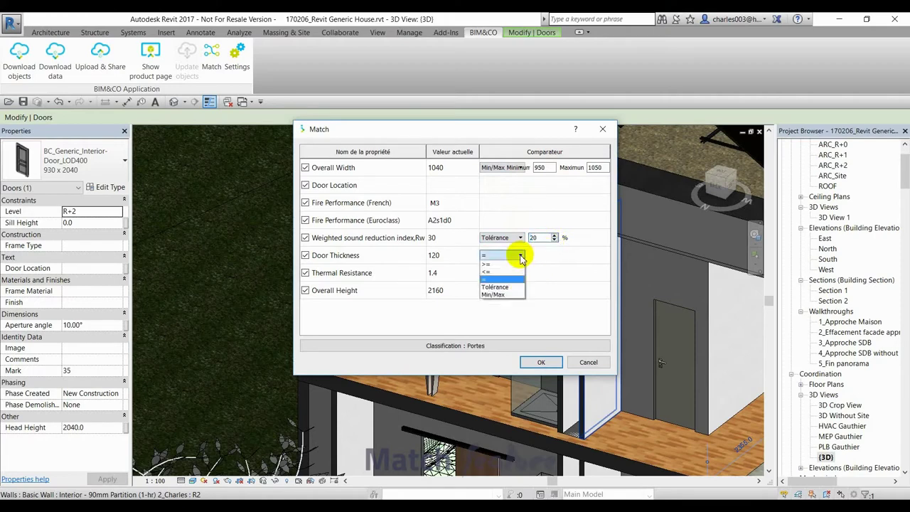
pyautogui.click(515, 271)
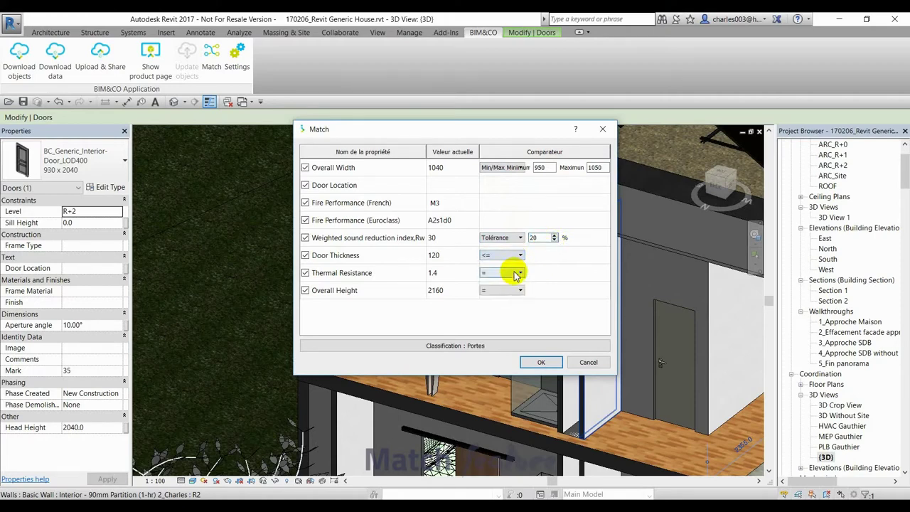
pyautogui.click(521, 273)
pyautogui.click(514, 307)
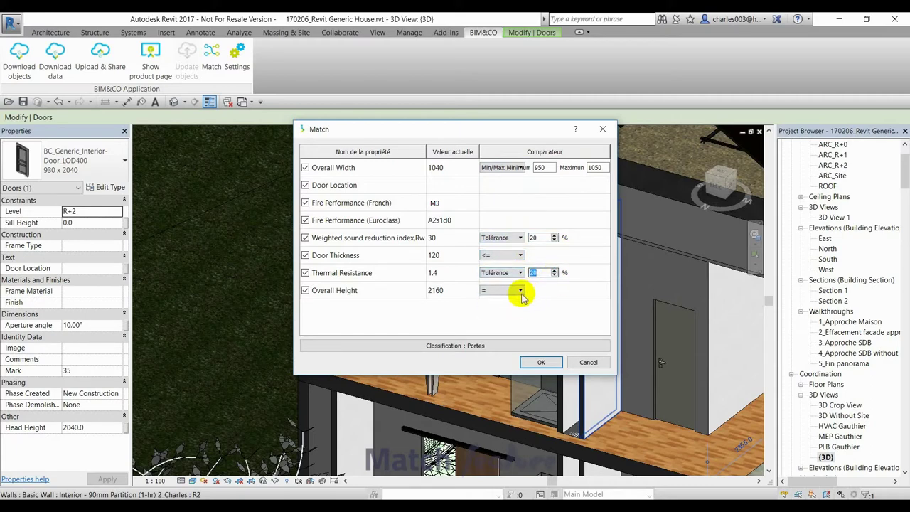
# Step: Set Overall Height to a 2050–2200 range and run the door search
pyautogui.click(519, 290)
pyautogui.click(515, 331)
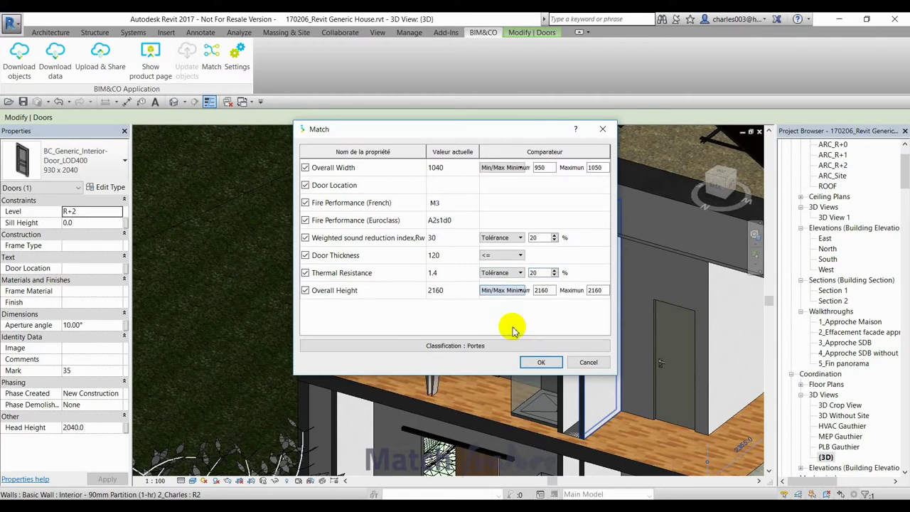
pyautogui.moveTo(548, 290); pyautogui.dragTo(530, 295)
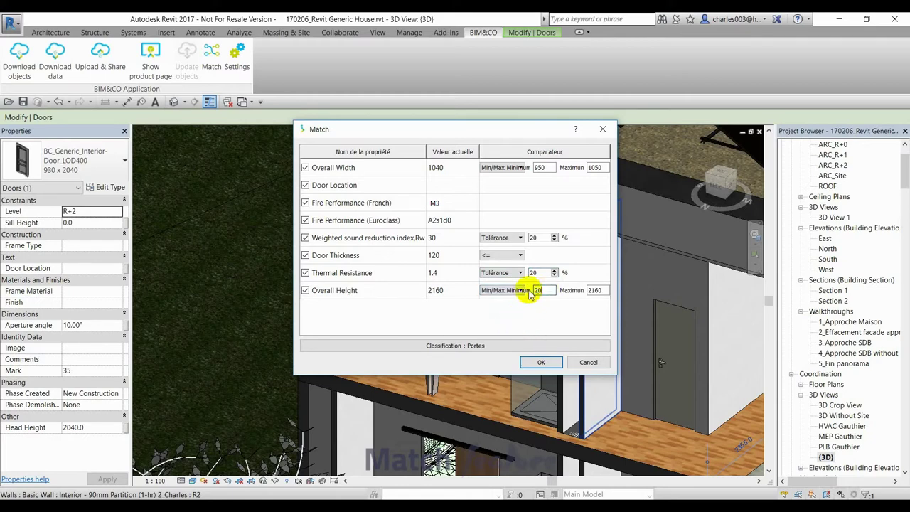
pyautogui.write('50')
pyautogui.moveTo(607, 291); pyautogui.dragTo(581, 294)
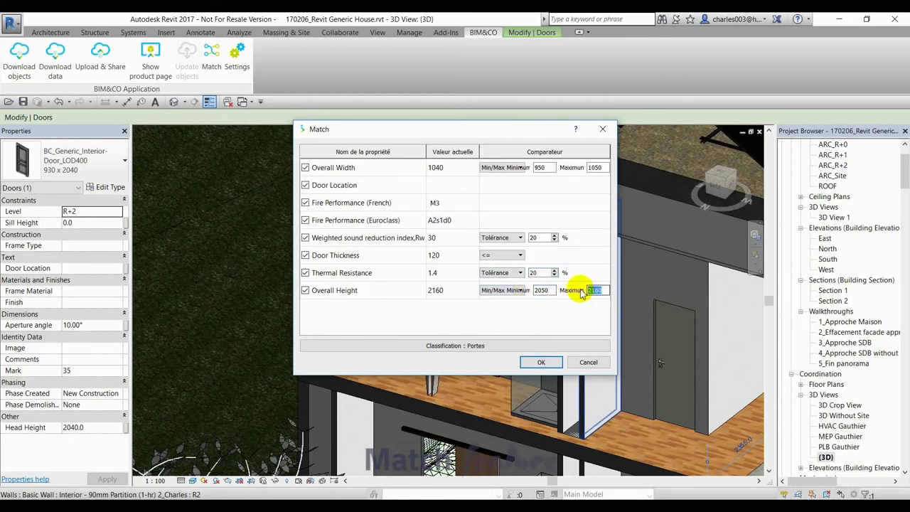
pyautogui.write('00')
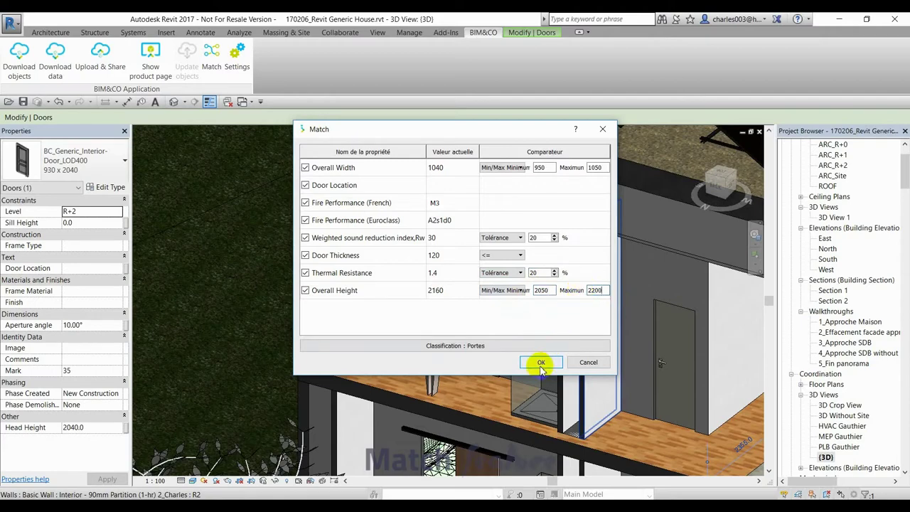
pyautogui.click(542, 362)
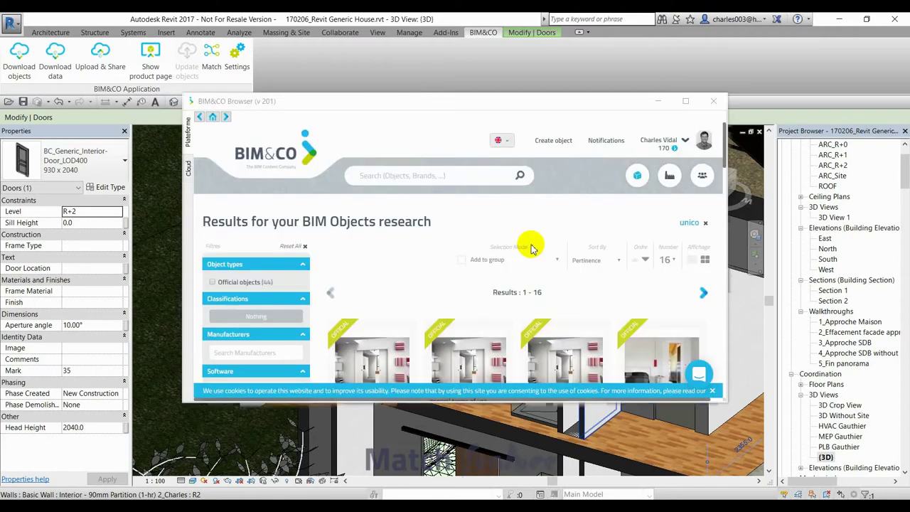
# Step: Maximize the door results, open the Unico Cartongesso sp100 page, and browse its photos
pyautogui.click(685, 101)
pyautogui.scroll(-1, 764, 260)
pyautogui.scroll(-1, 764, 263)
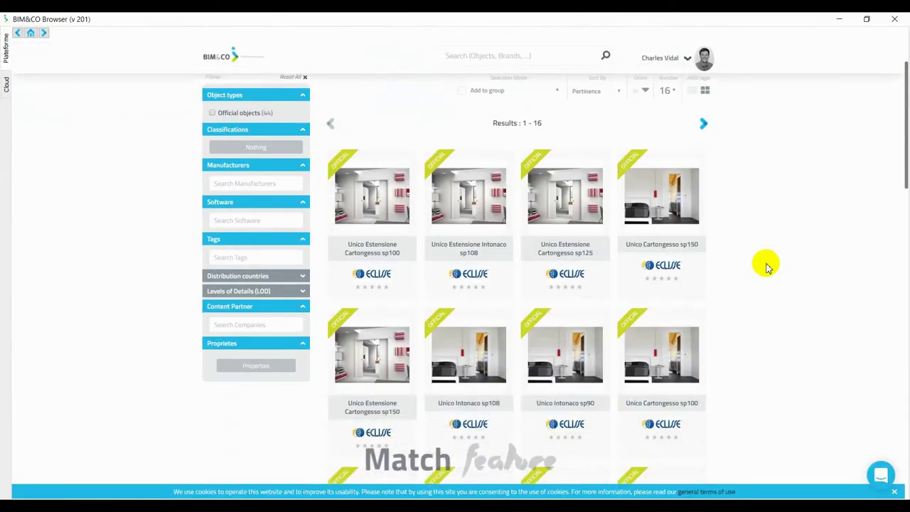
pyautogui.scroll(-1, 765, 266)
pyautogui.scroll(-1, 765, 270)
pyautogui.scroll(-2, 764, 270)
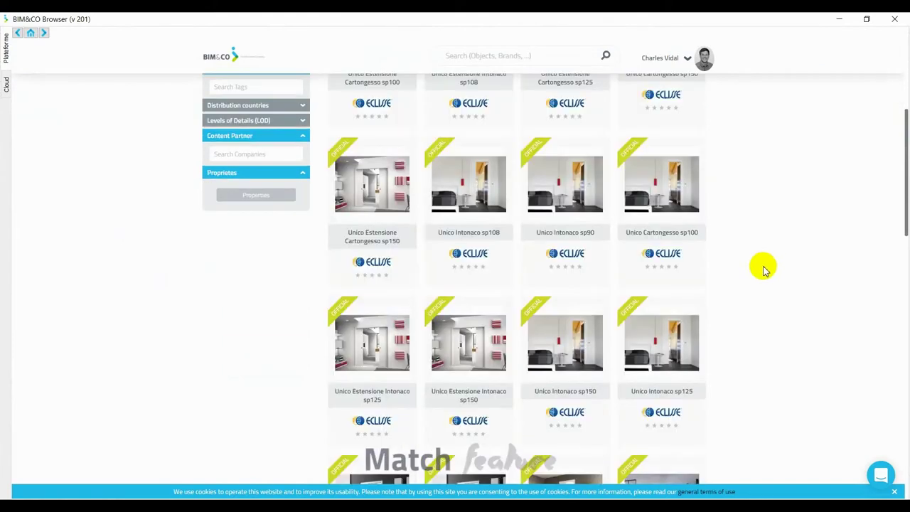
pyautogui.click(666, 194)
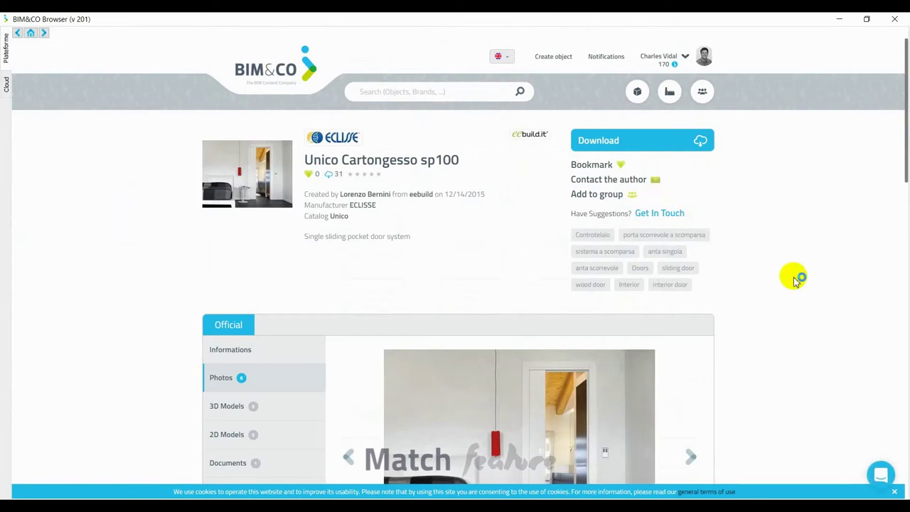
pyautogui.scroll(-3, 791, 281)
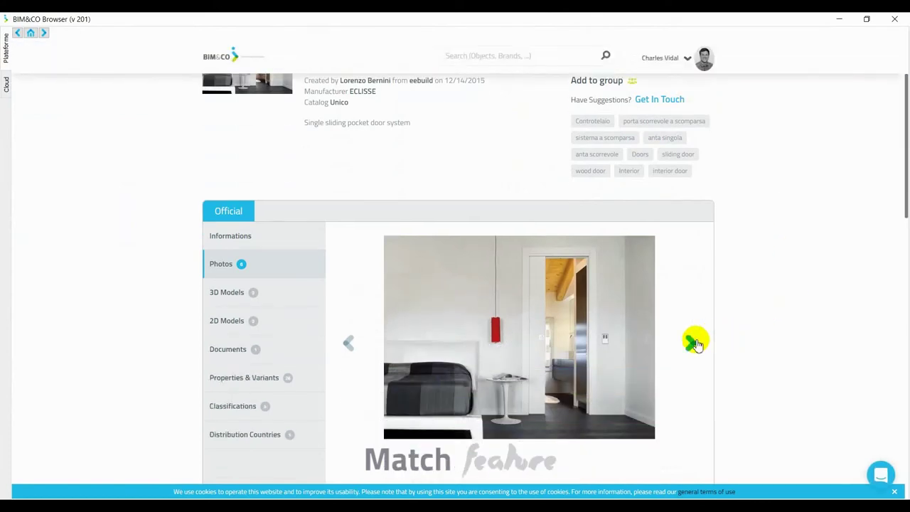
pyautogui.click(691, 342)
pyautogui.click(691, 342)
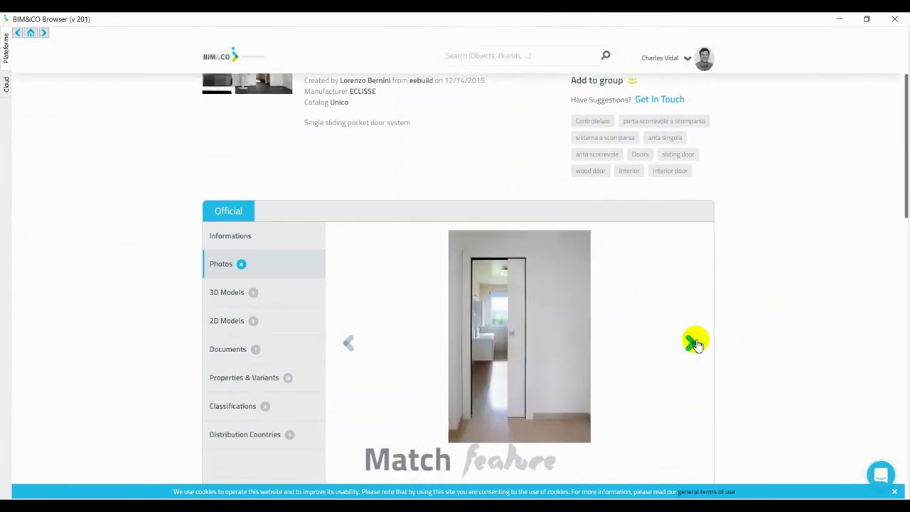
# Step: Review the door's Accessory, Acoustic, Conception, Dimensions, Material and Fire Protection properties
pyautogui.click(287, 378)
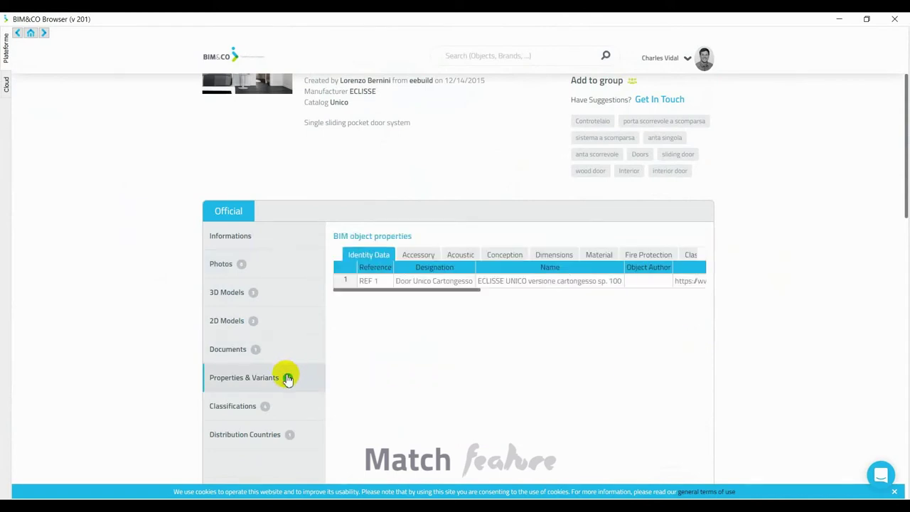
pyautogui.click(421, 255)
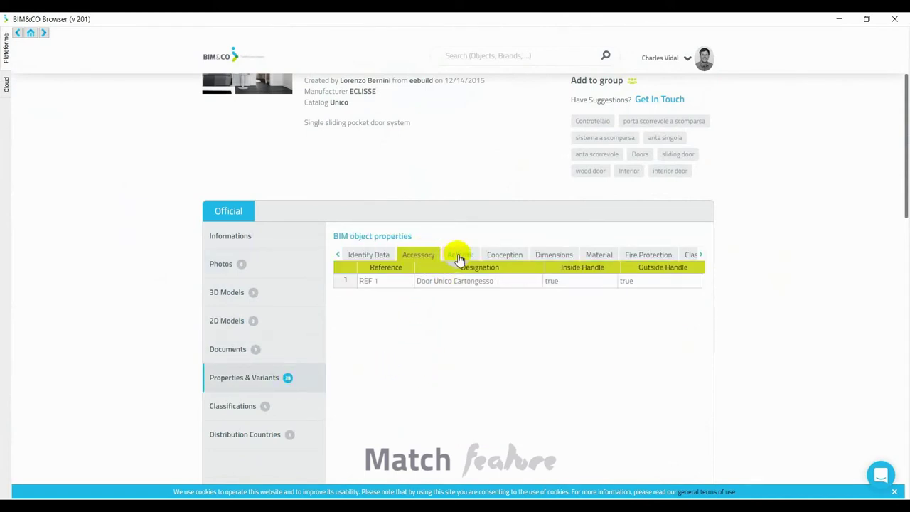
pyautogui.click(459, 256)
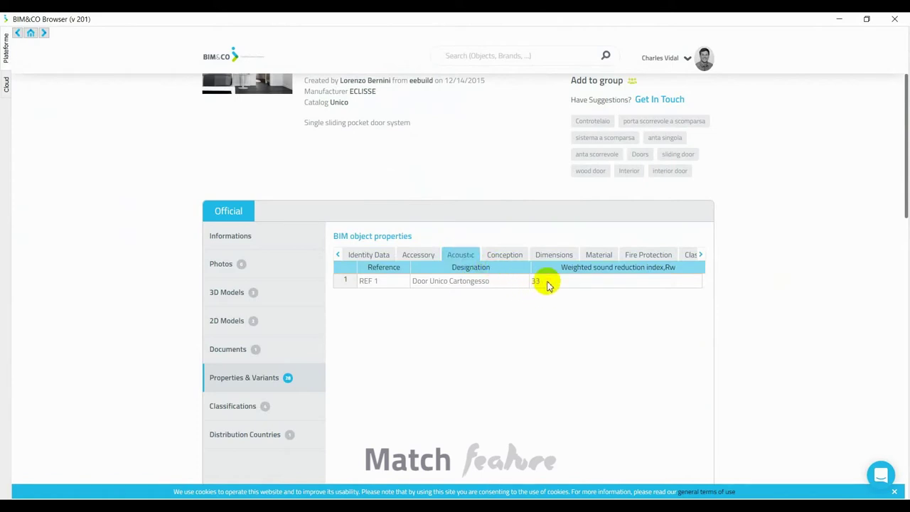
pyautogui.click(511, 260)
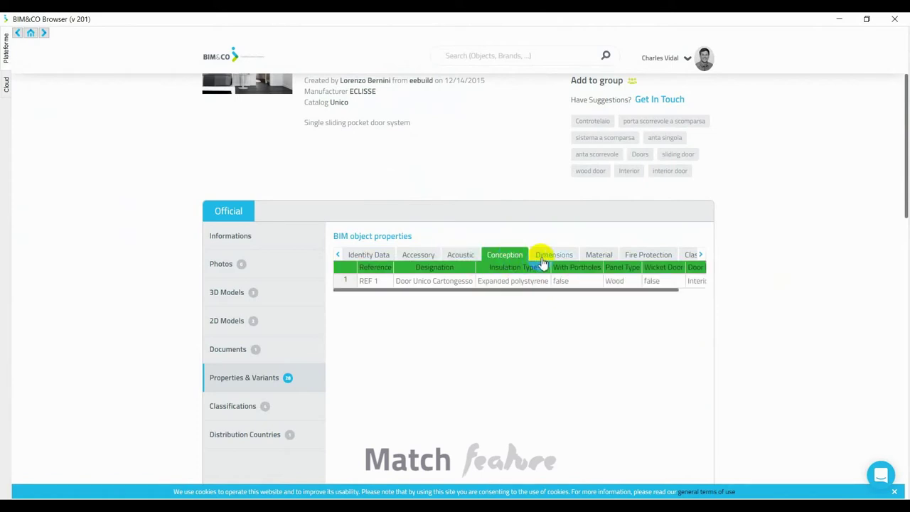
pyautogui.click(545, 262)
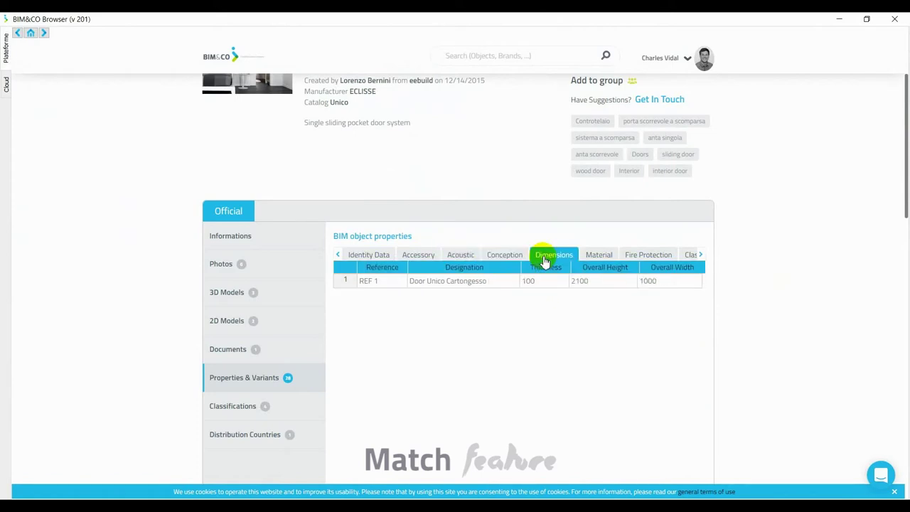
pyautogui.click(596, 258)
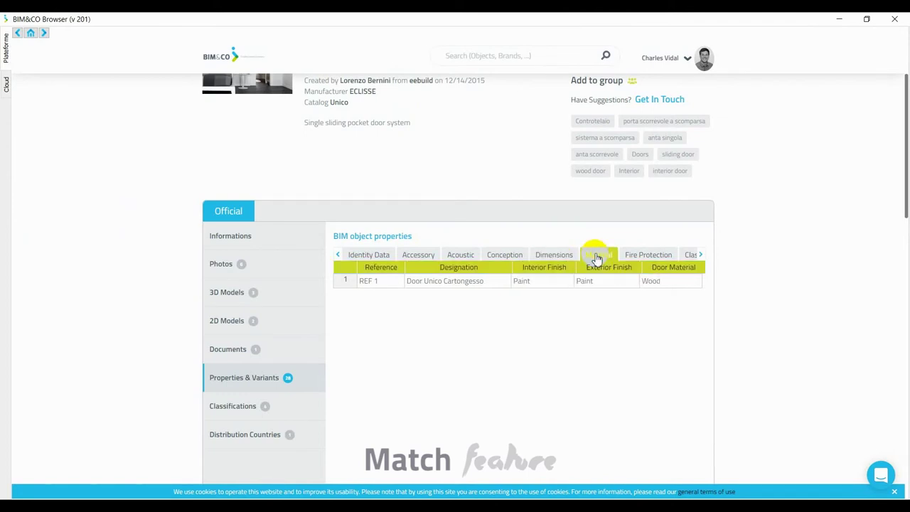
pyautogui.click(639, 261)
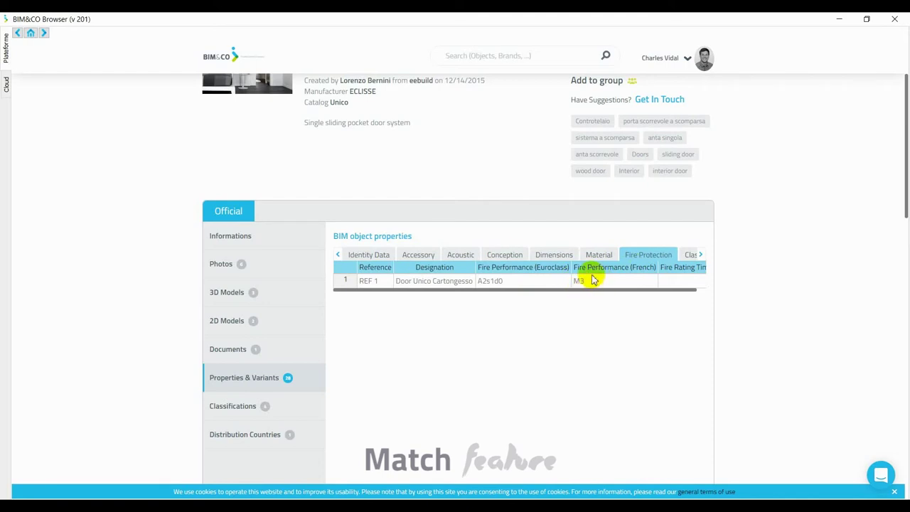
pyautogui.click(688, 258)
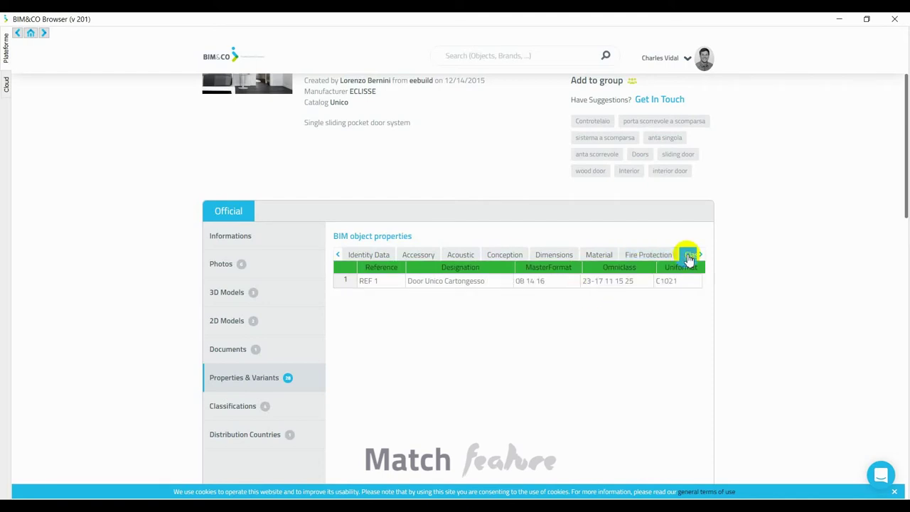
# Step: Show the door's classifications listing: Sliding Wood Doors, Interior Doors and Wood Doors
pyautogui.scroll(-1, 647, 344)
pyautogui.scroll(-1, 555, 357)
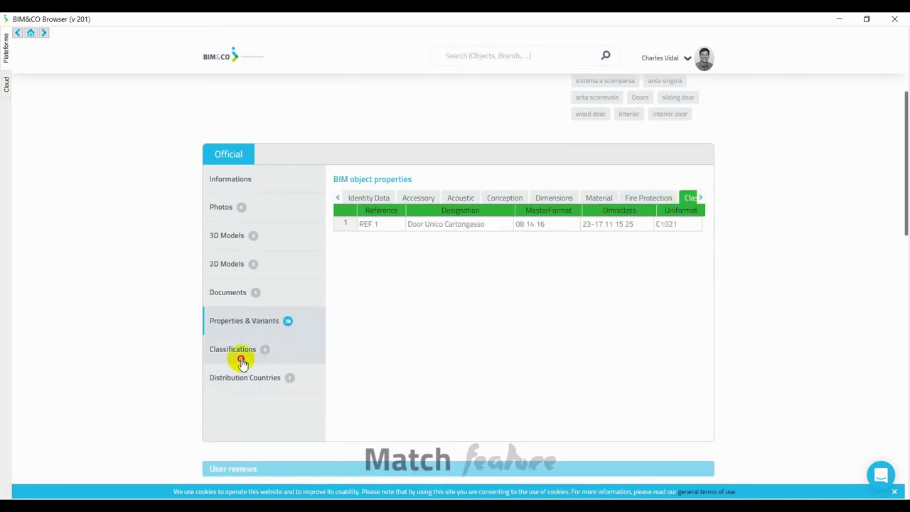
pyautogui.click(240, 360)
pyautogui.scroll(2, 654, 313)
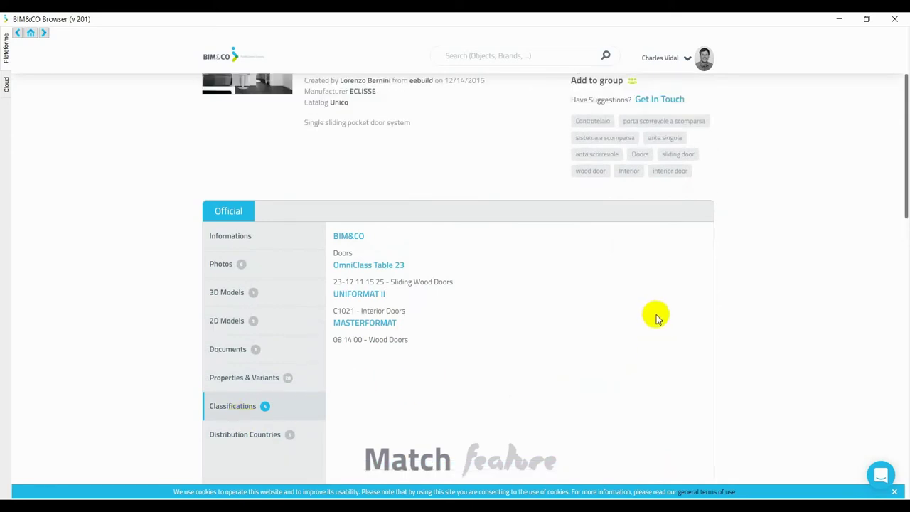
pyautogui.scroll(4, 660, 354)
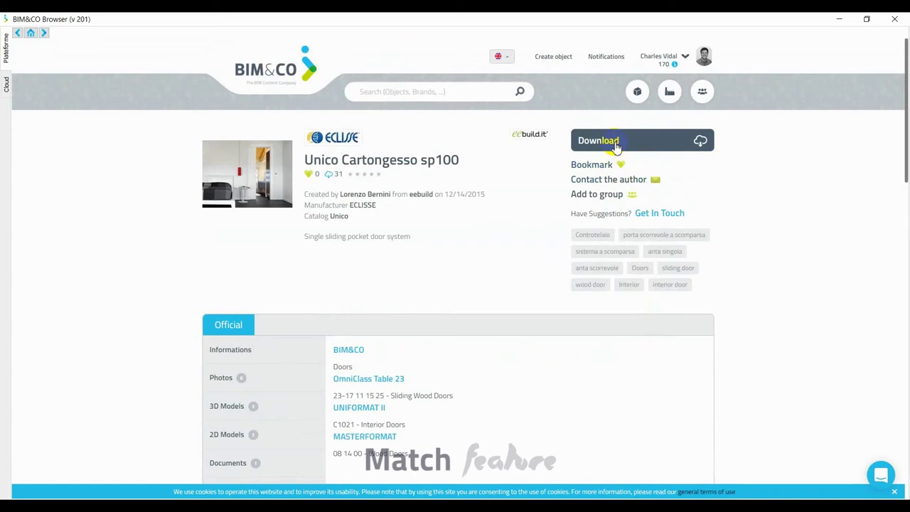
# Step: Open the door's download page and choose the Revit .rfa model
pyautogui.click(617, 147)
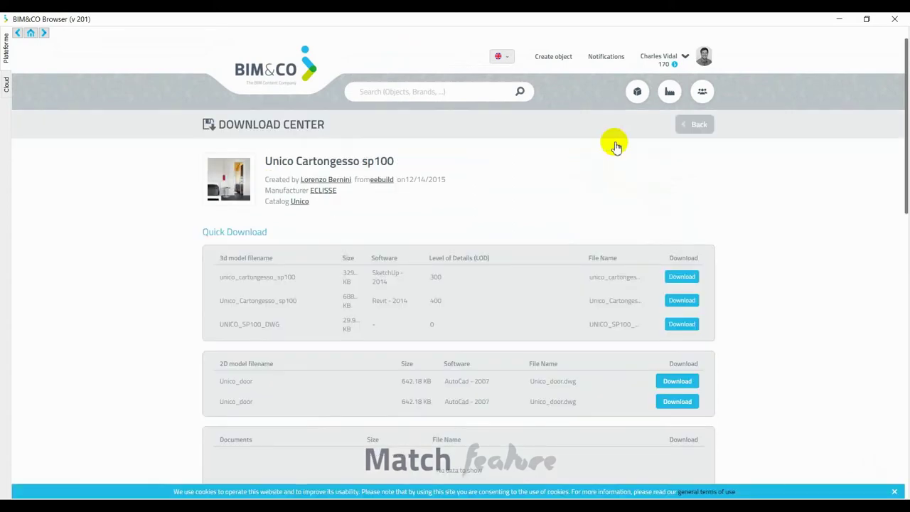
pyautogui.scroll(-2, 569, 239)
pyautogui.scroll(-2, 569, 242)
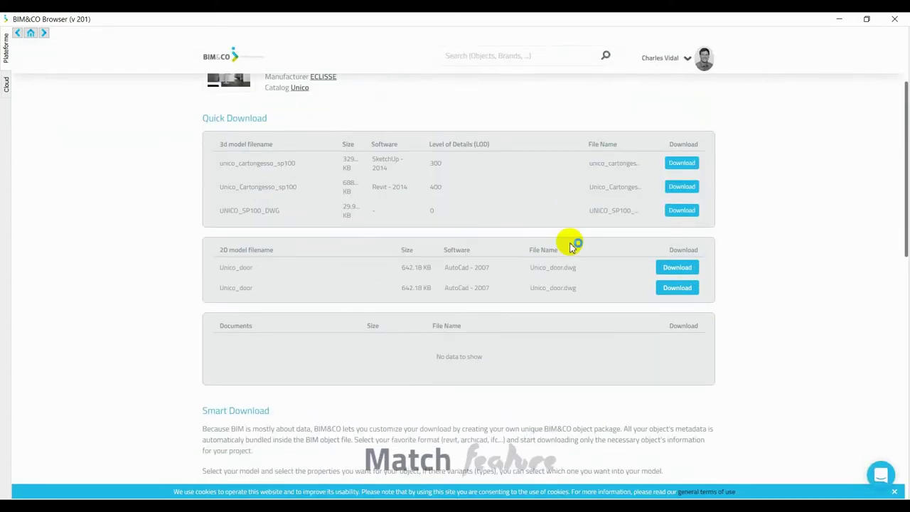
pyautogui.scroll(-3, 573, 246)
pyautogui.scroll(-3, 572, 246)
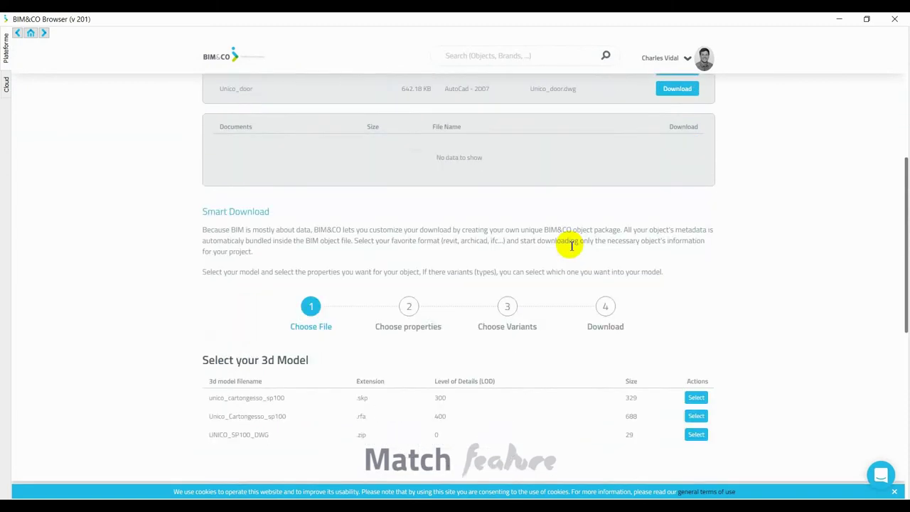
pyautogui.scroll(-5, 571, 249)
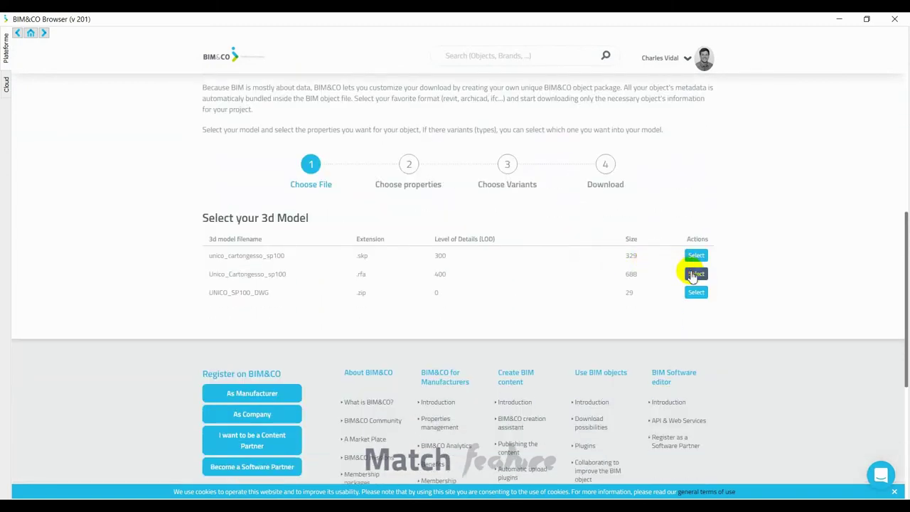
pyautogui.click(694, 275)
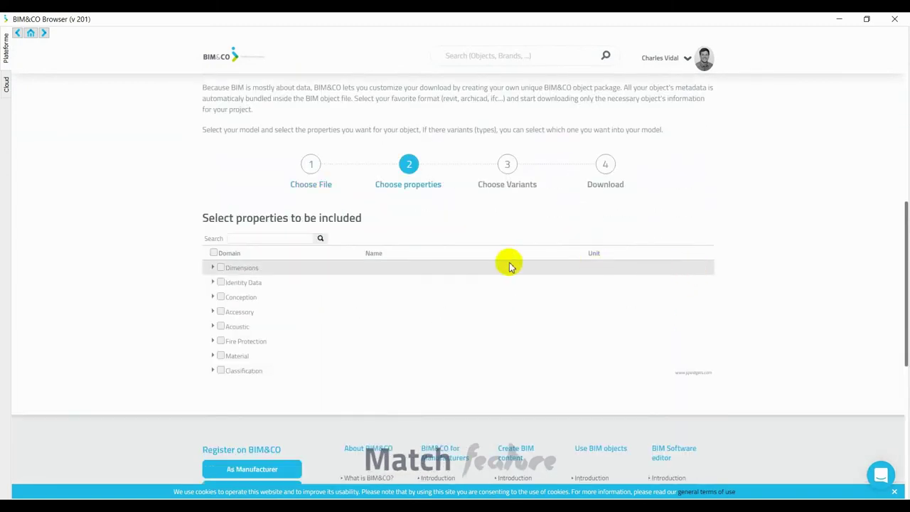
# Step: Include all property groups and download the Unico Cartongesso sp100 package with 32 properties
pyautogui.click(220, 267)
pyautogui.click(221, 283)
pyautogui.click(212, 298)
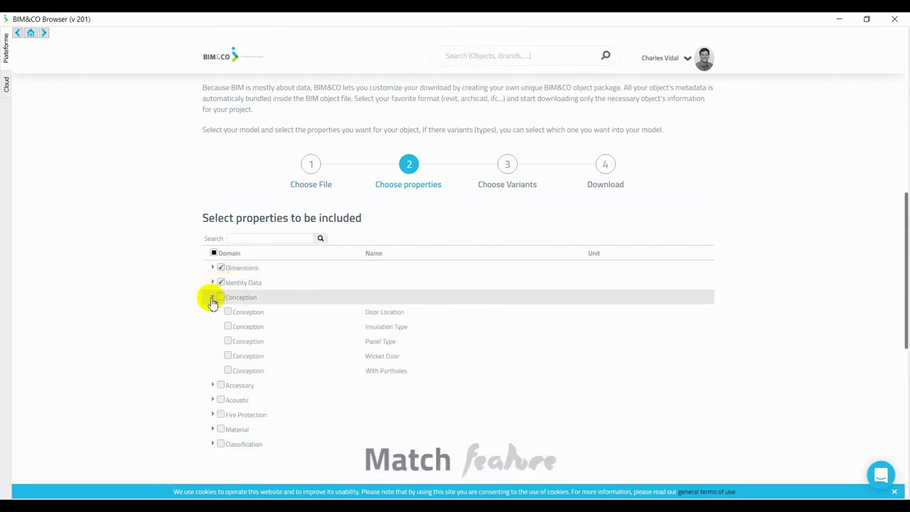
pyautogui.click(220, 297)
pyautogui.click(221, 312)
pyautogui.click(220, 327)
pyautogui.click(220, 341)
pyautogui.click(220, 356)
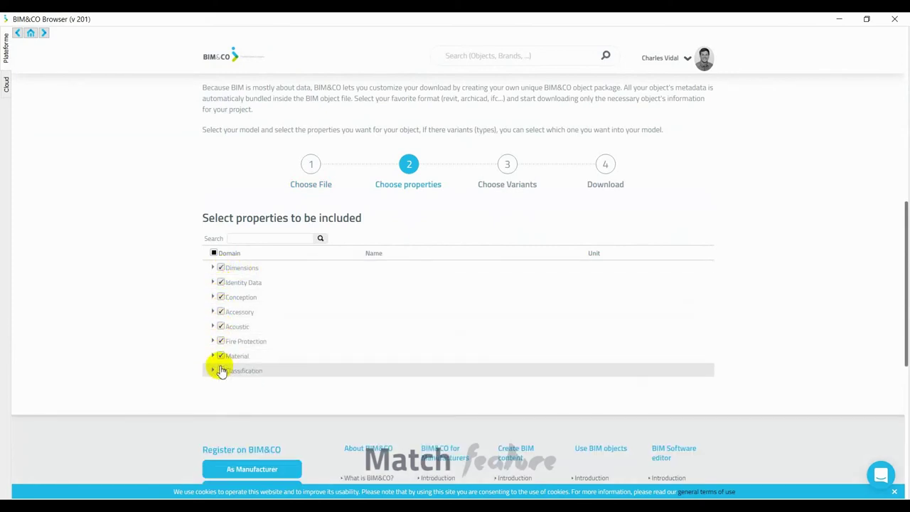
pyautogui.click(220, 370)
pyautogui.click(509, 174)
pyautogui.click(605, 167)
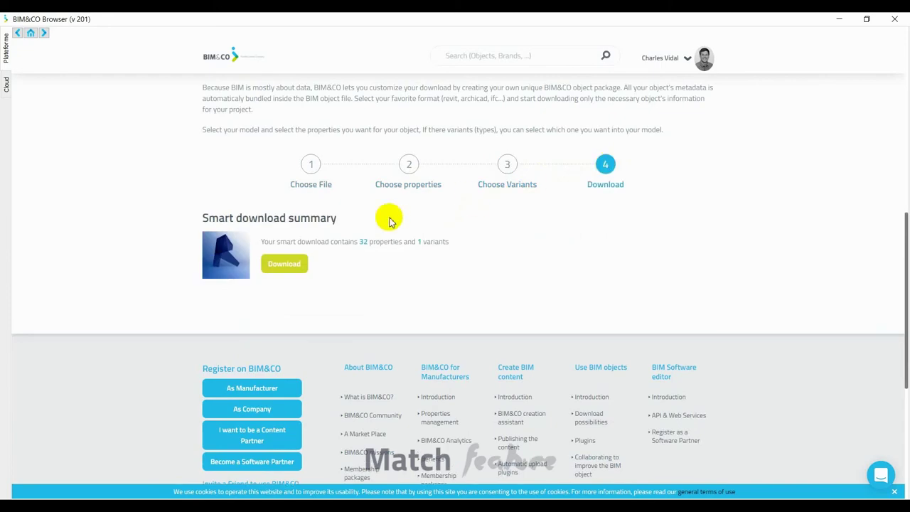
pyautogui.click(281, 268)
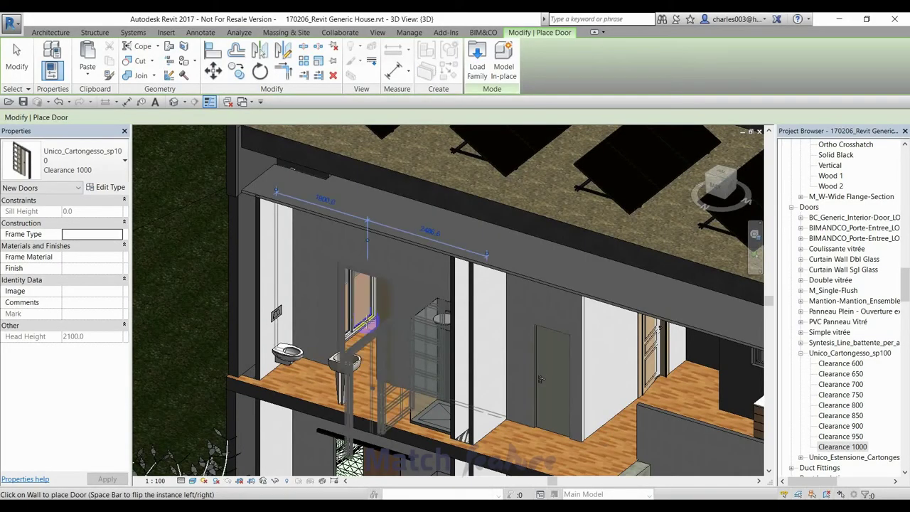
# Step: Place the downloaded door into the bathroom wall and orbit to inspect it
pyautogui.click(359, 307)
pyautogui.press('Escape')
pyautogui.press('Escape')
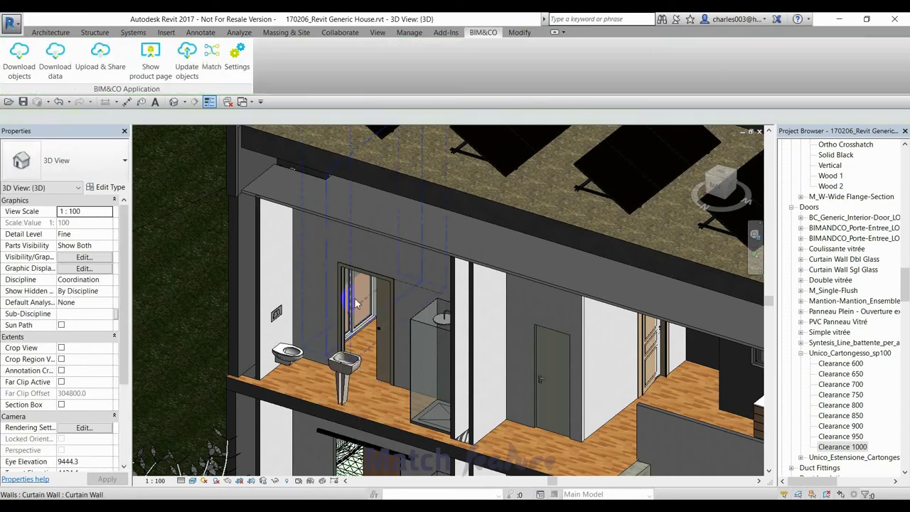
pyautogui.moveTo(366, 348)
pyautogui.keyDown('shift'); pyautogui.mouseDown(button='middle')
pyautogui.moveTo(428, 357)
pyautogui.moveTo(463, 332)
pyautogui.mouseUp(button='middle'); pyautogui.keyUp('shift')
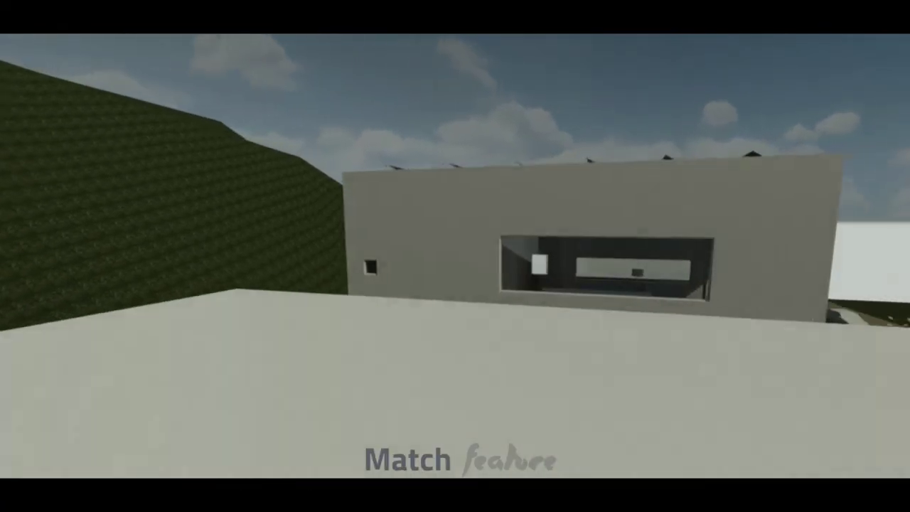